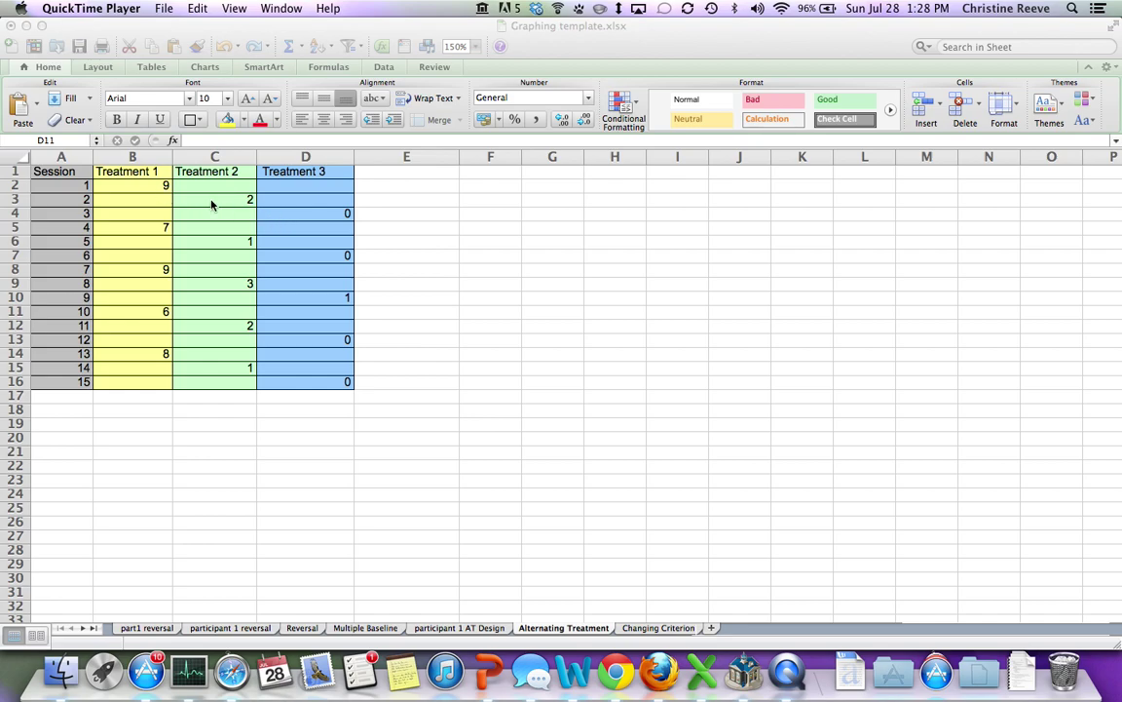
Step: Bring the spreadsheet forward and point out the treatment values in B2, C3 and D4
left_click(154, 185)
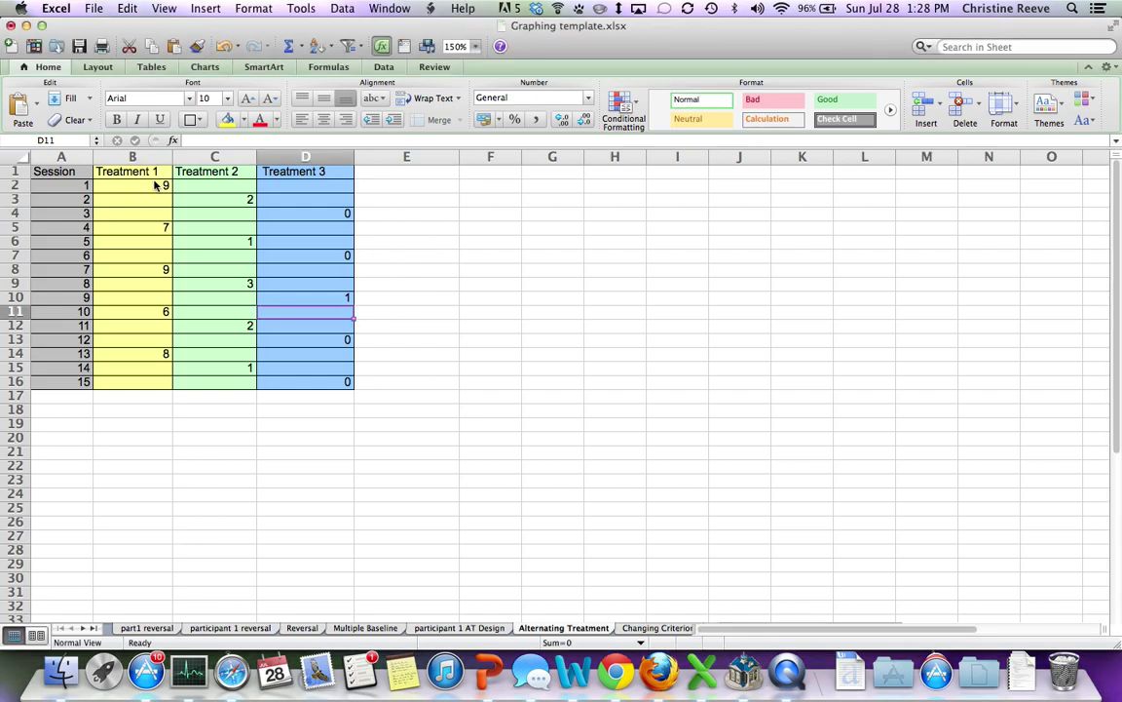
left_click(154, 185)
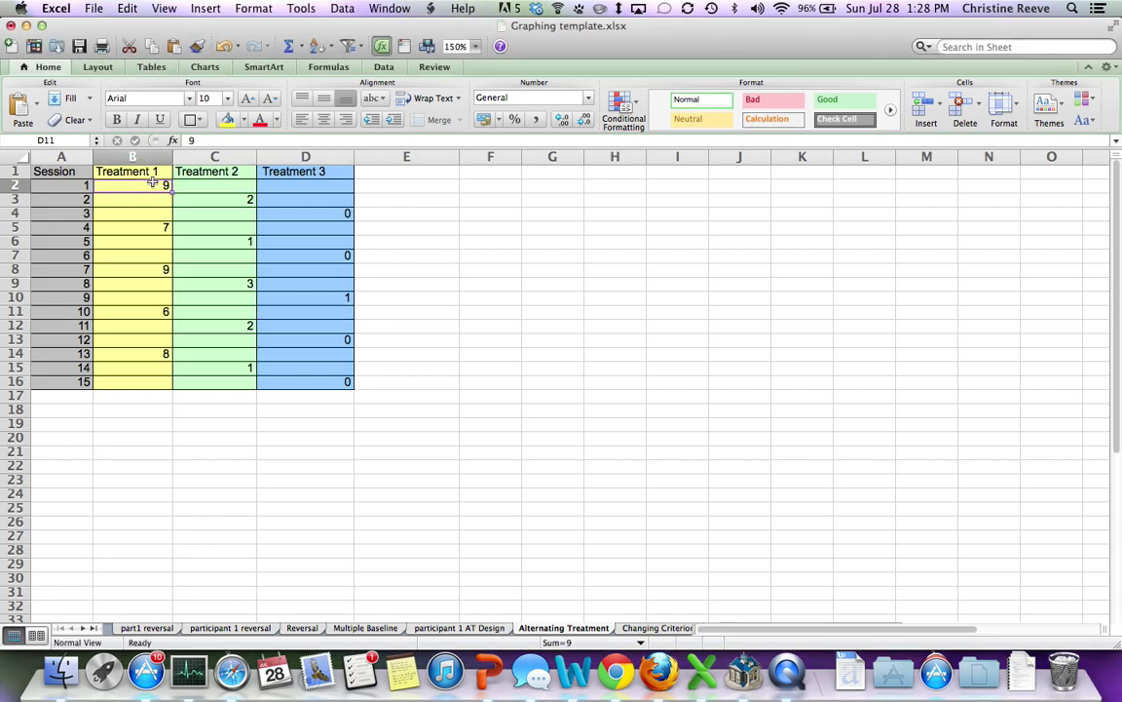
left_click(201, 199)
left_click(293, 214)
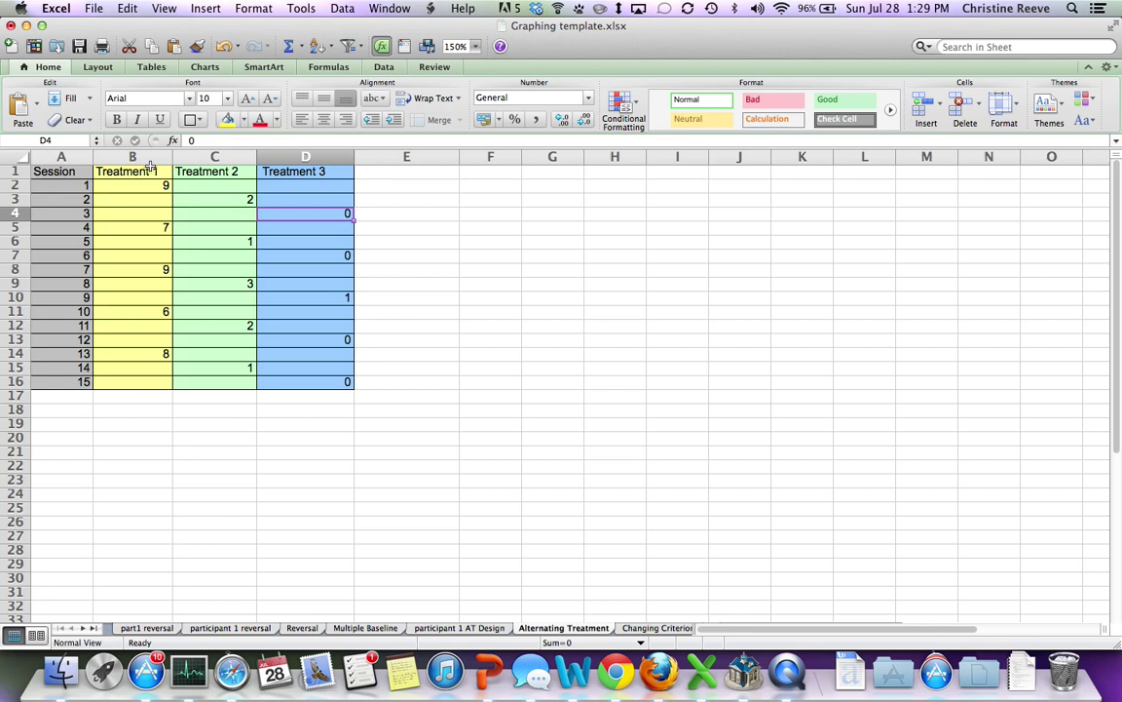
Step: Select B1:D16 and insert a Marked Line chart of the three treatments
left_click_drag(133, 172, 270, 385)
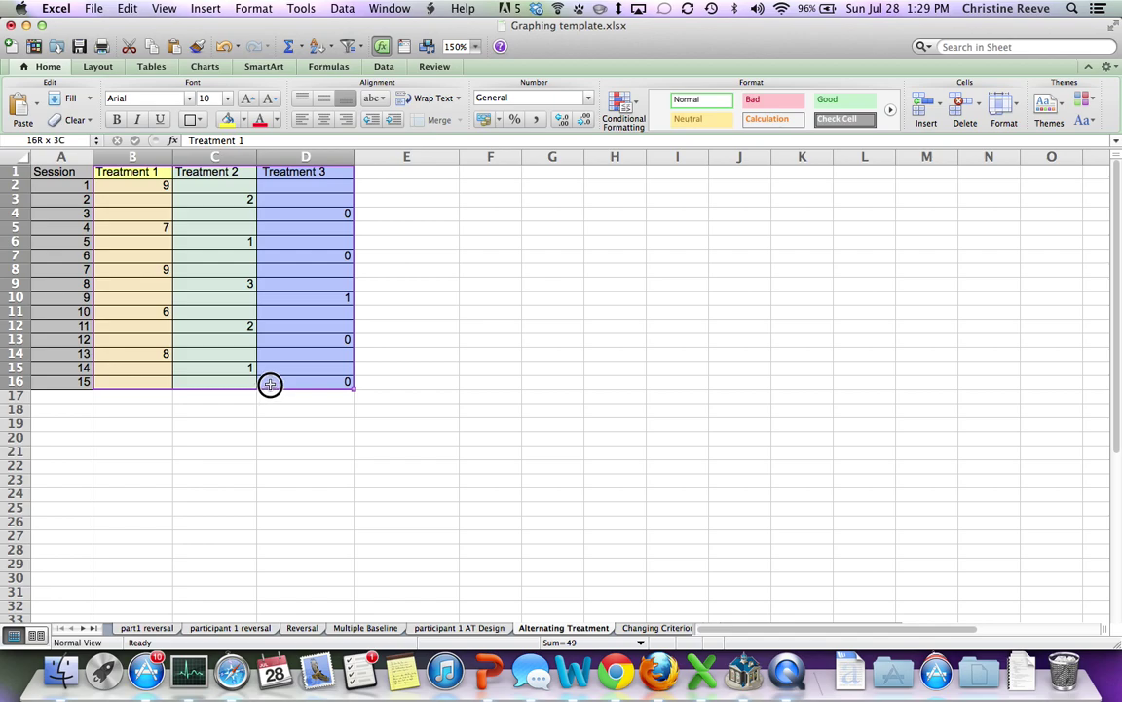
mouse_move(270, 387)
left_mouse_down()
mouse_move(270, 399)
mouse_move(270, 388)
left_mouse_up()
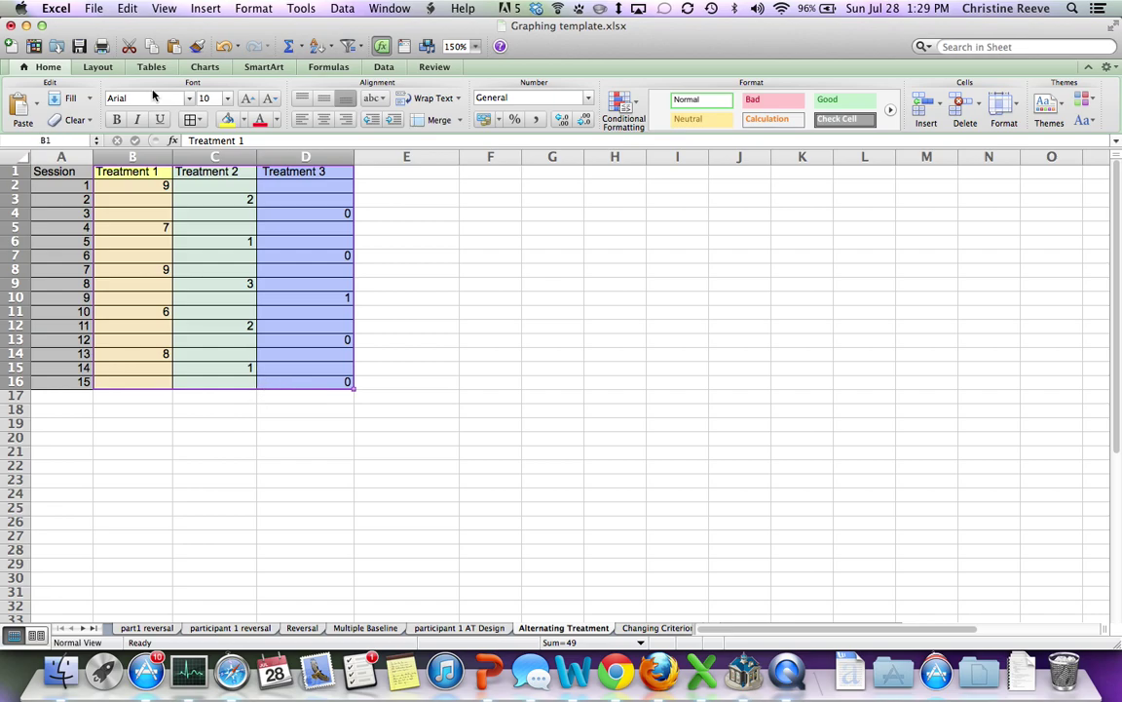
left_click(209, 67)
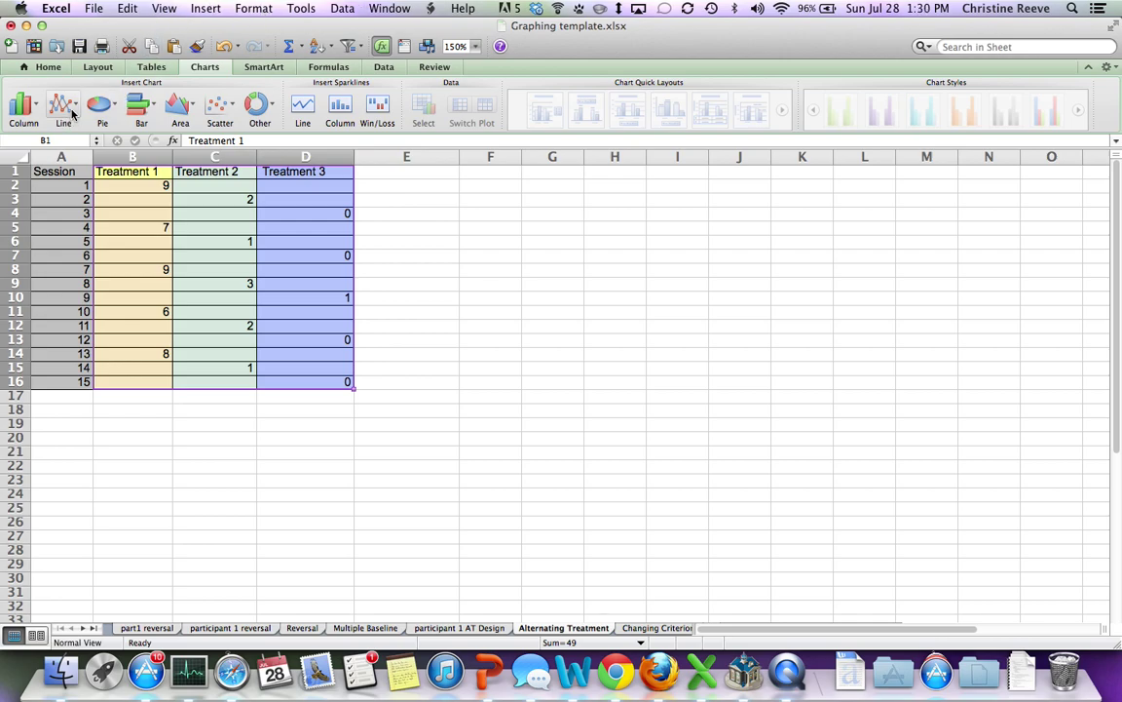
left_click(67, 107)
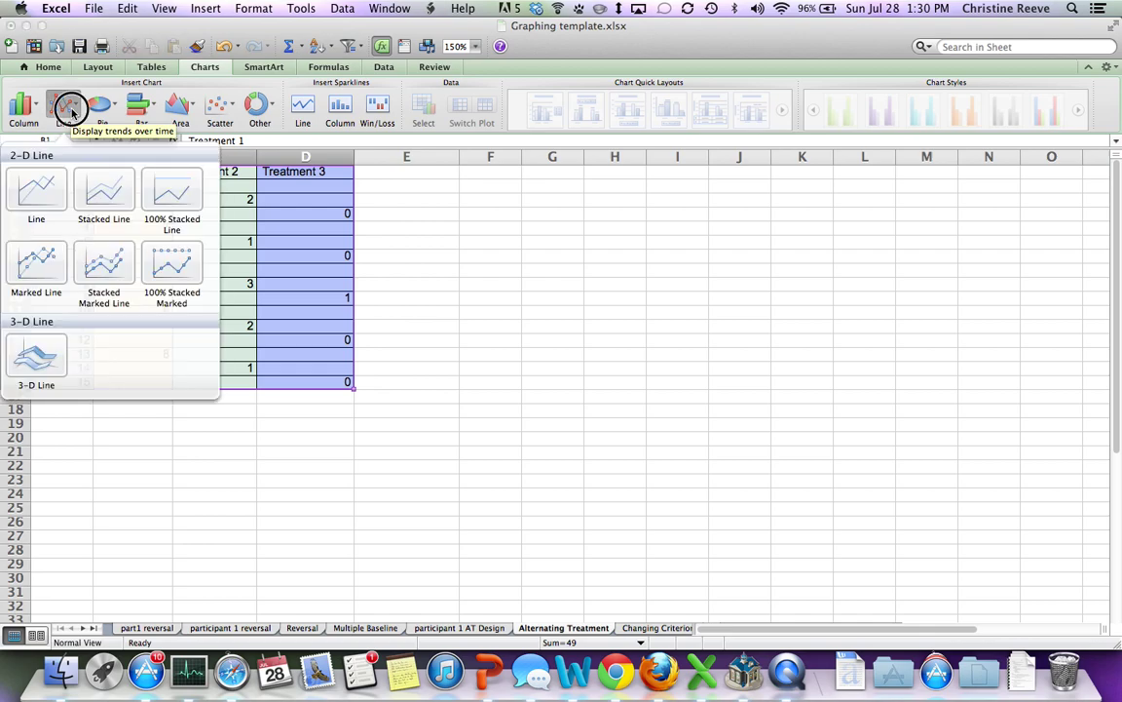
left_click(38, 258)
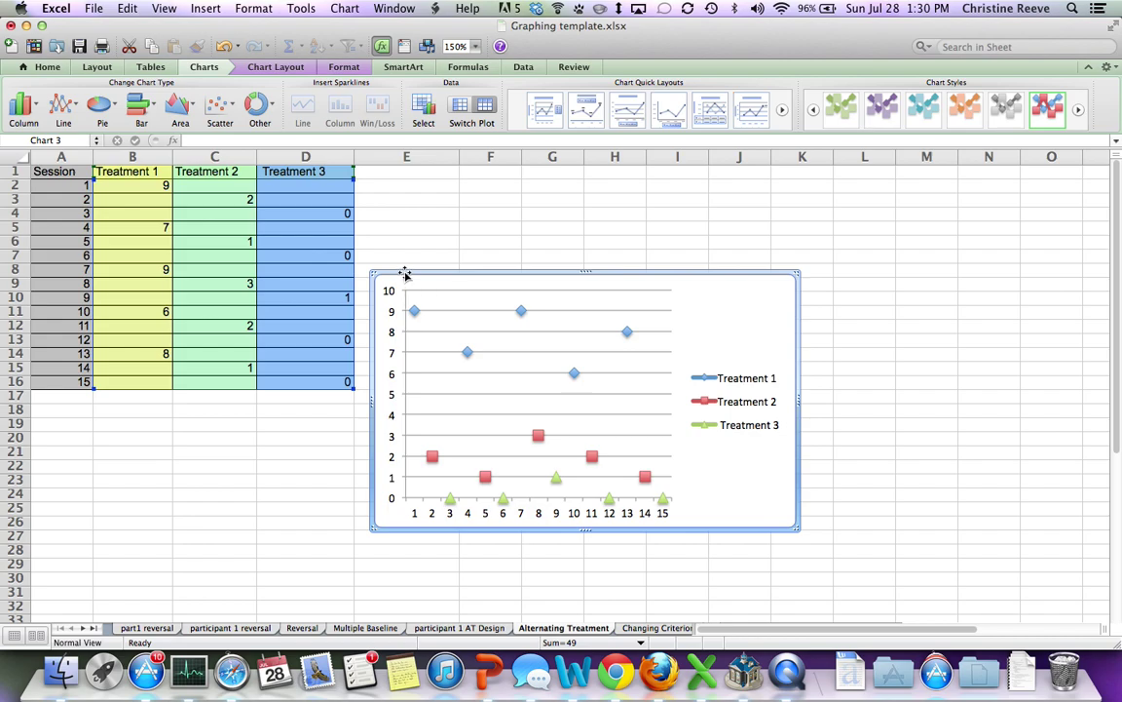
Step: In the chart's Select Data settings, show empty cells as connected data points with lines
right_click(405, 274)
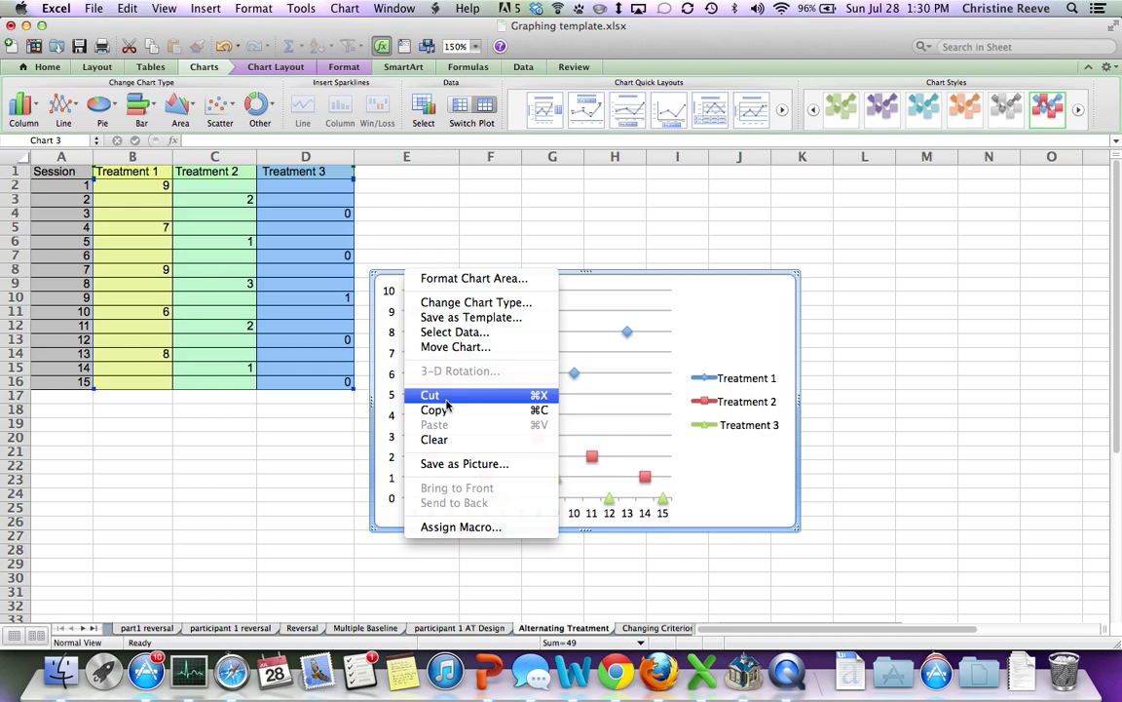
left_click(475, 333)
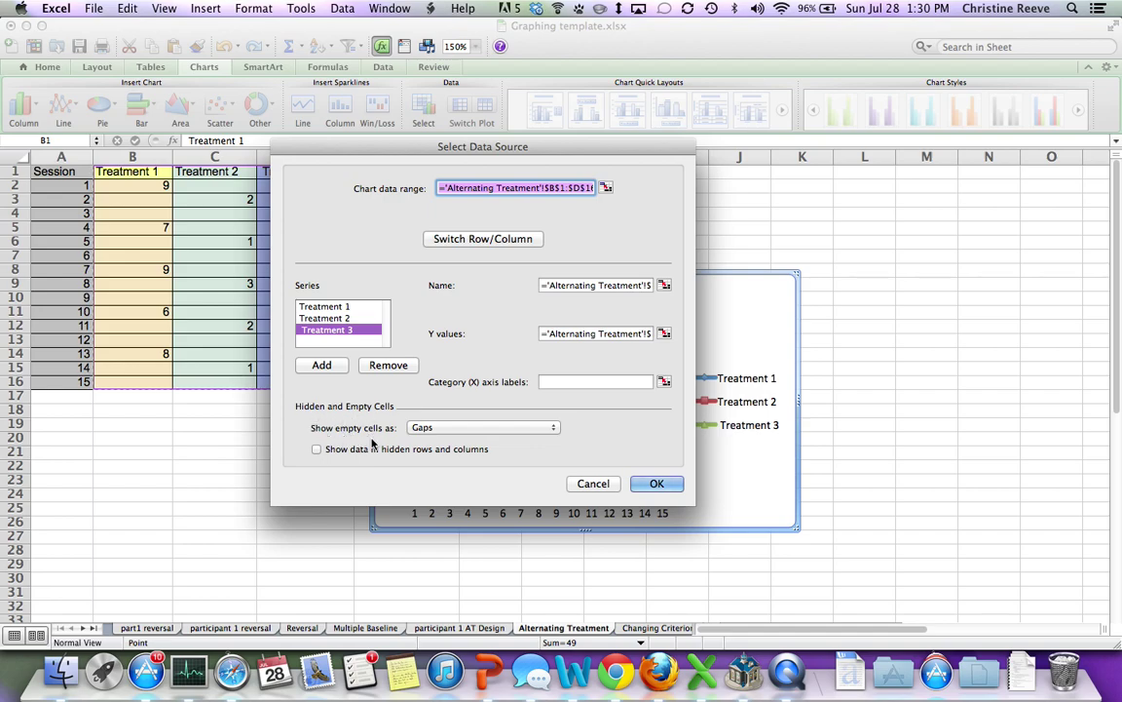
left_click_drag(459, 429, 463, 456)
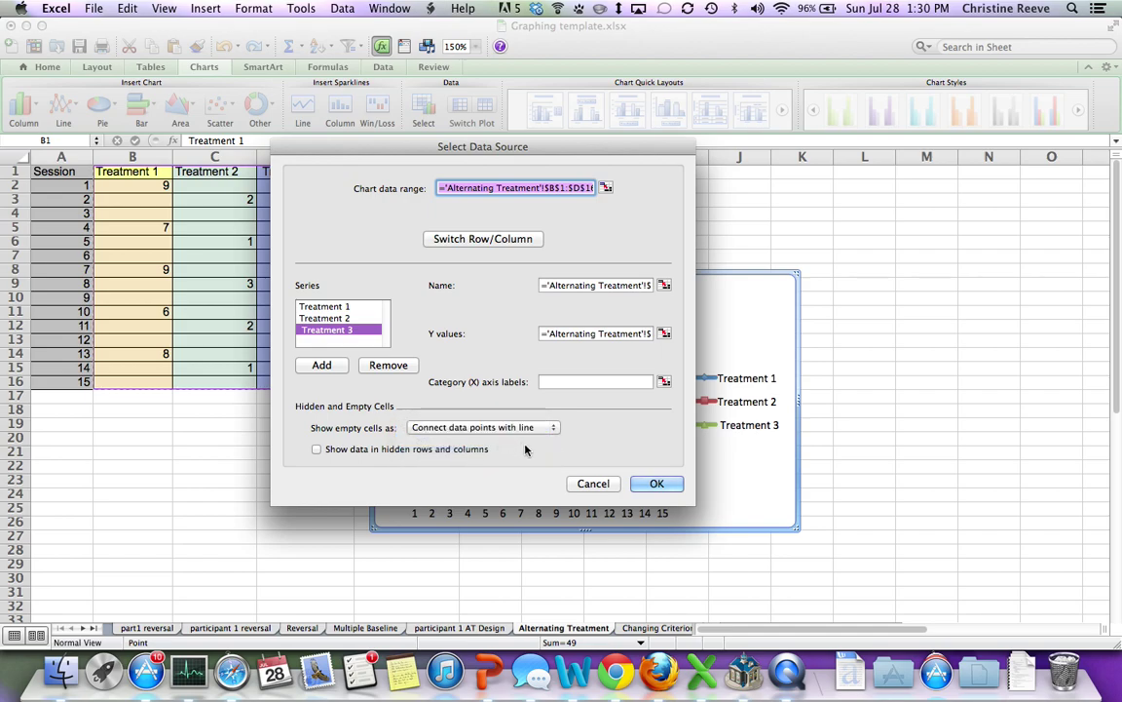
left_click(657, 484)
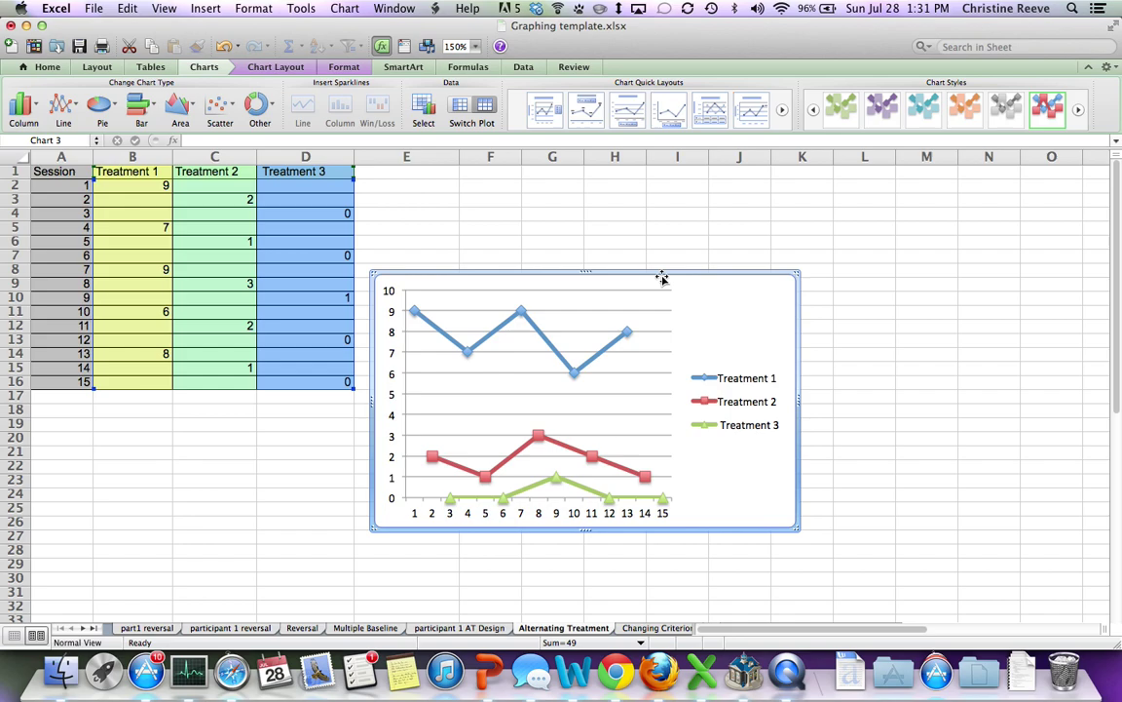
Step: Move the chart onto a new sheet named 'part 1 AT Design'
right_click(662, 280)
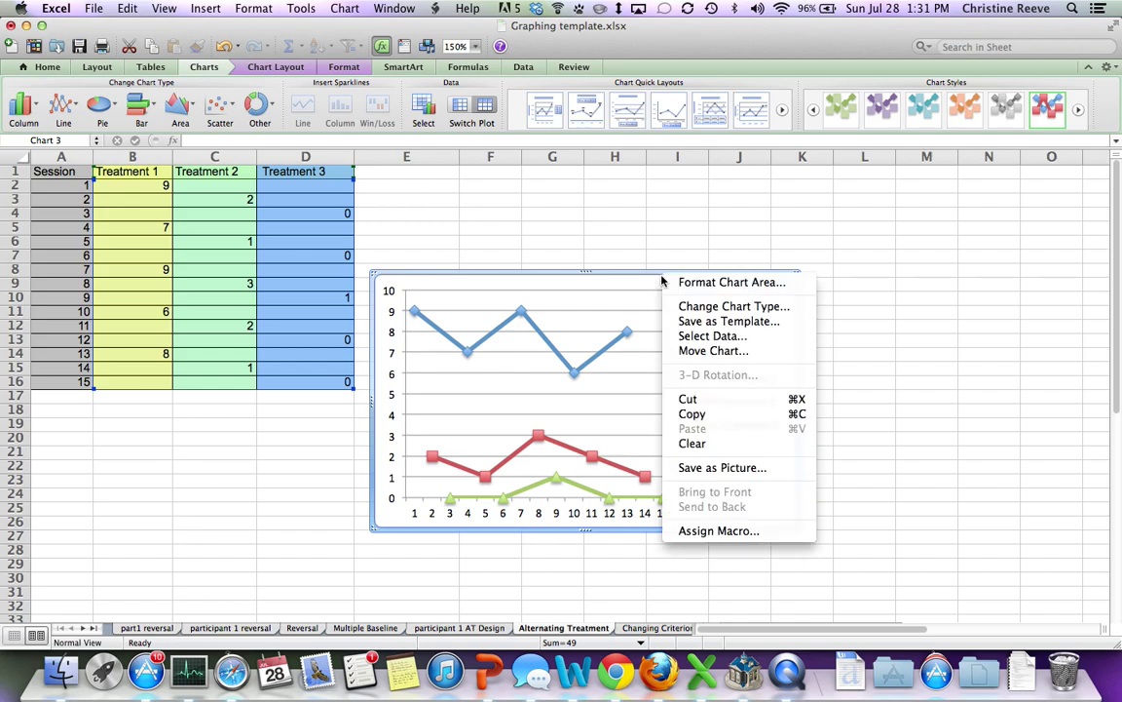
left_click(711, 351)
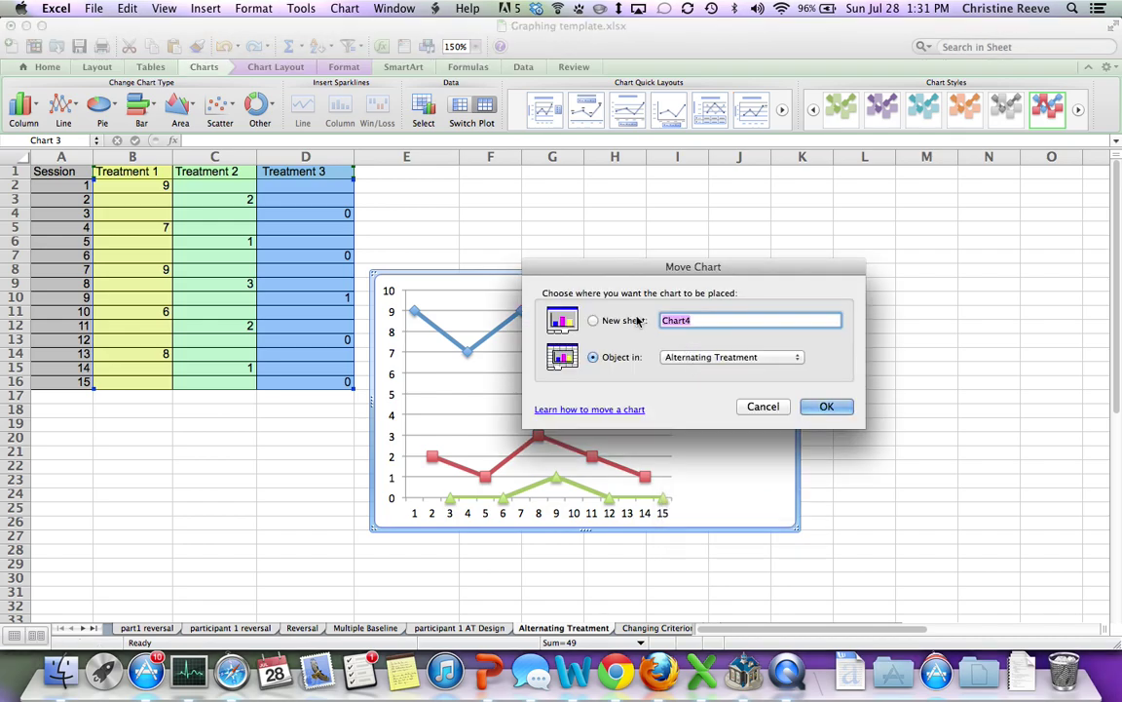
left_click(591, 321)
type("part 1 AT Design")
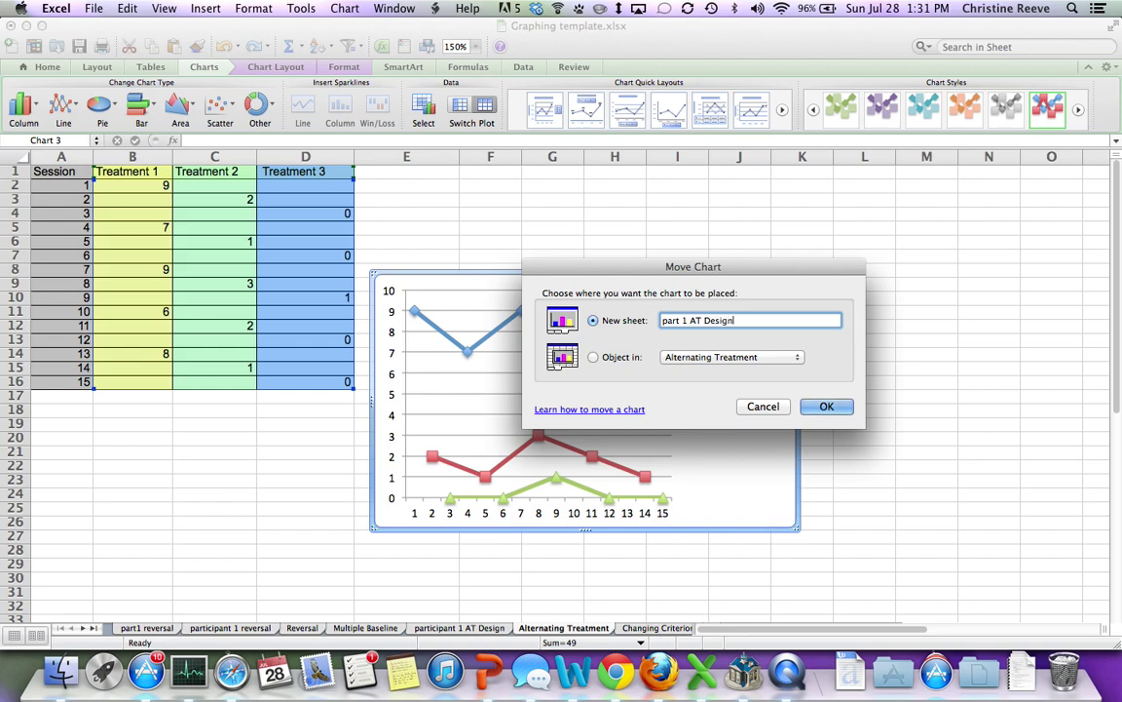
left_click(827, 406)
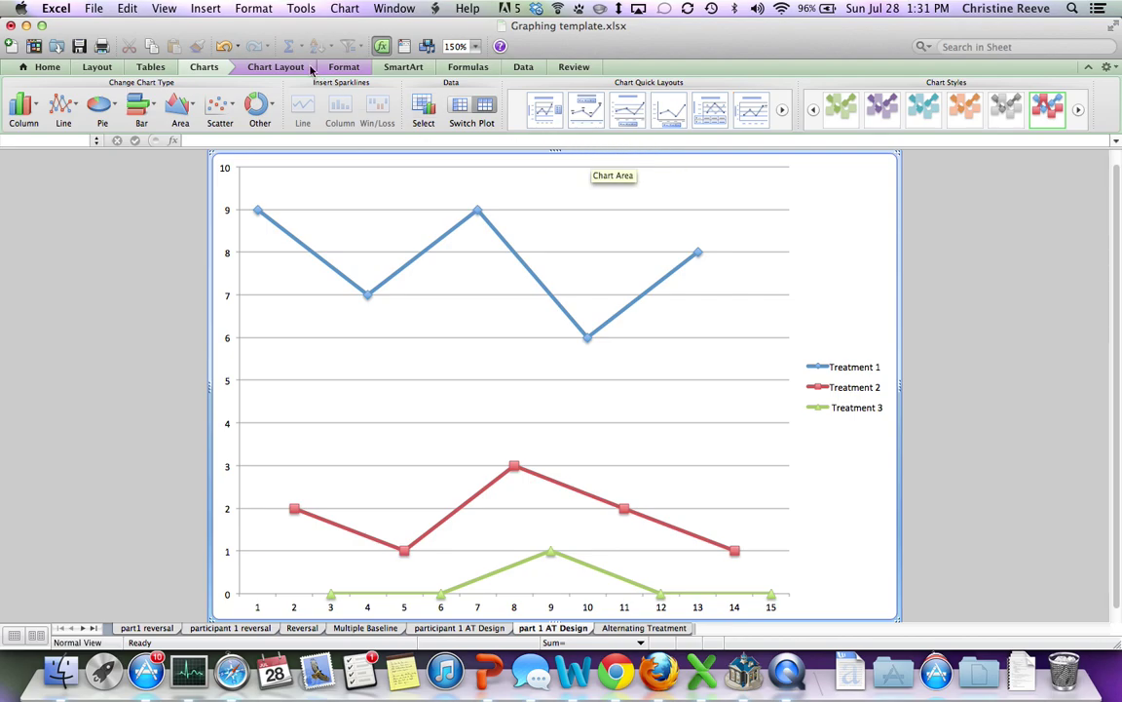
Step: Add a title above the chart reading 'Participant 1 Alternating Treatment Design'
left_click(273, 68)
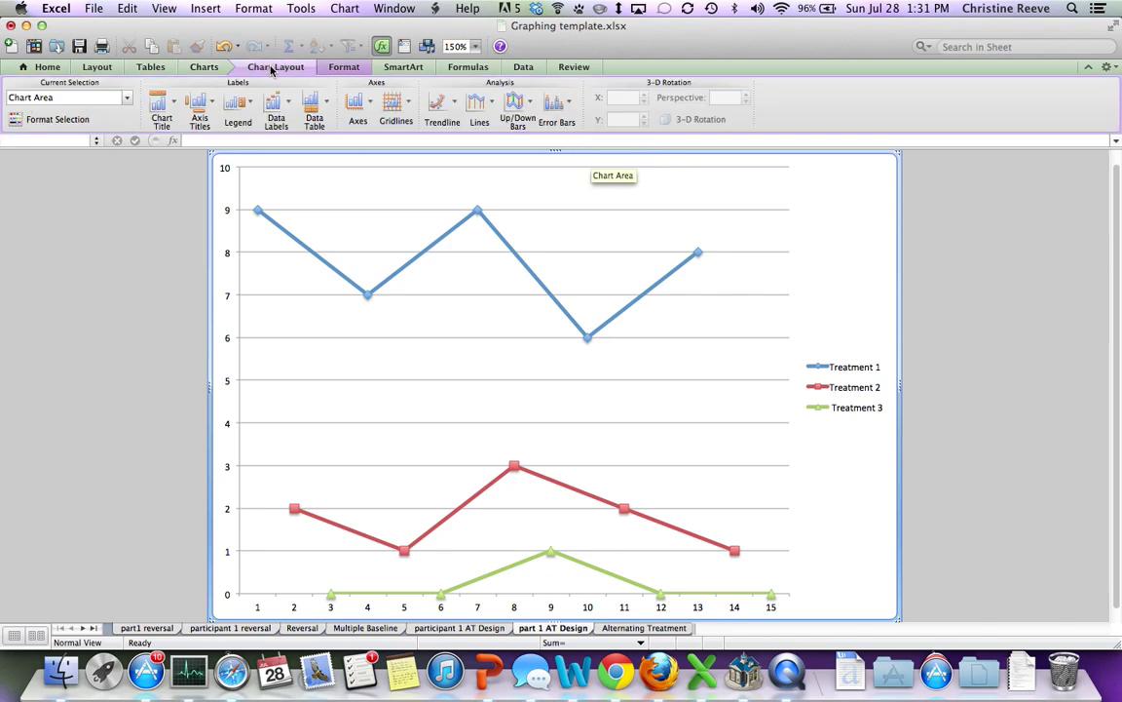
left_click(162, 104)
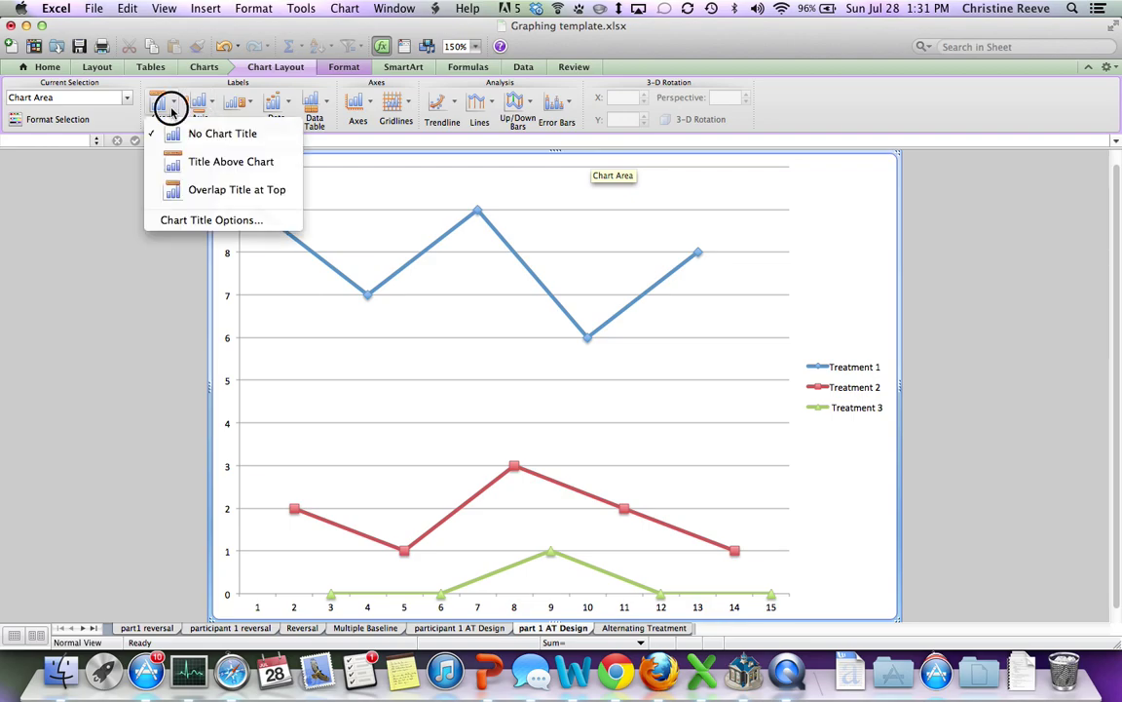
left_click(180, 158)
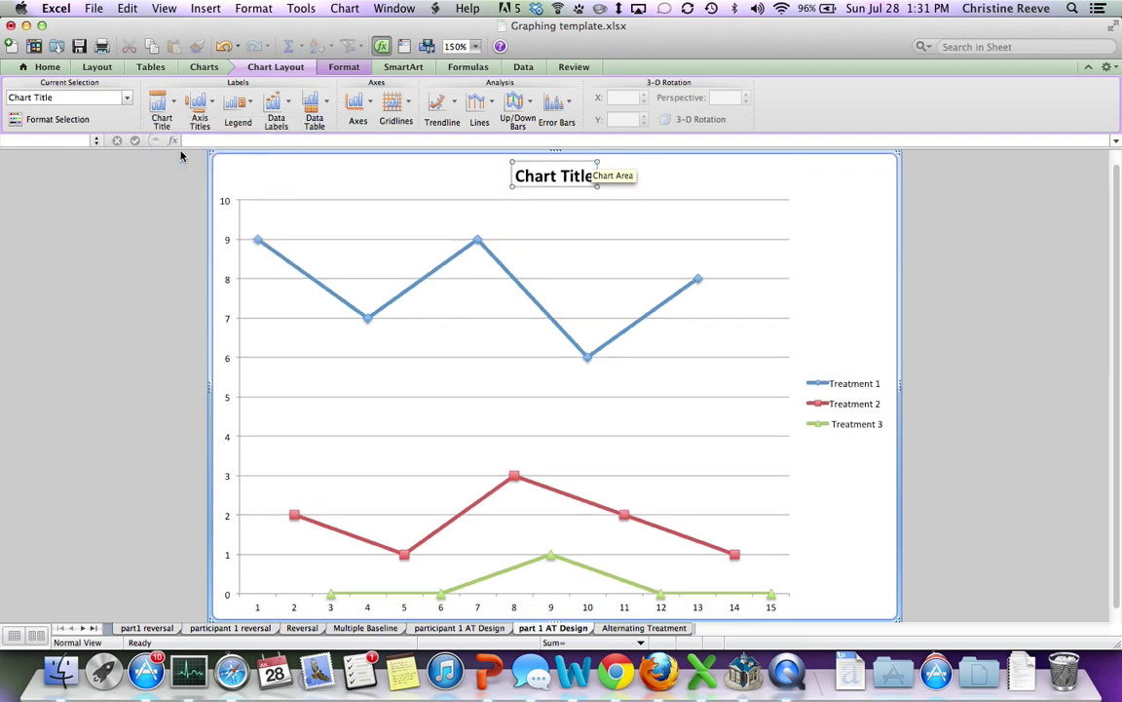
triple_click(534, 172)
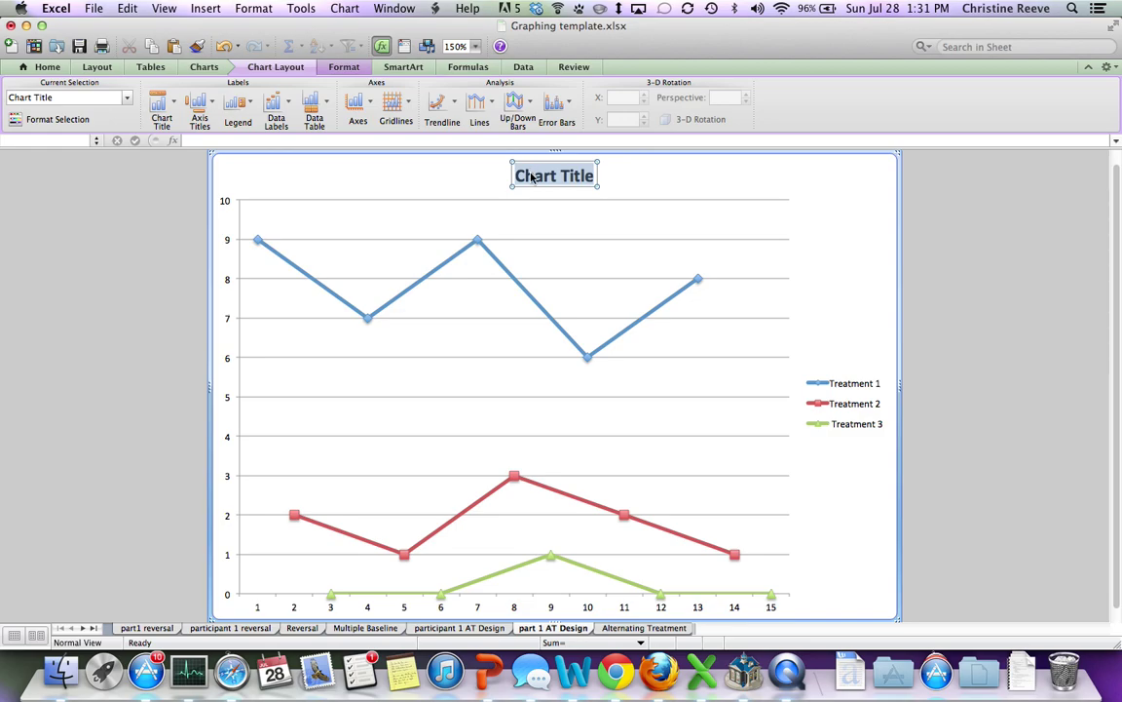
type("Participant 1")
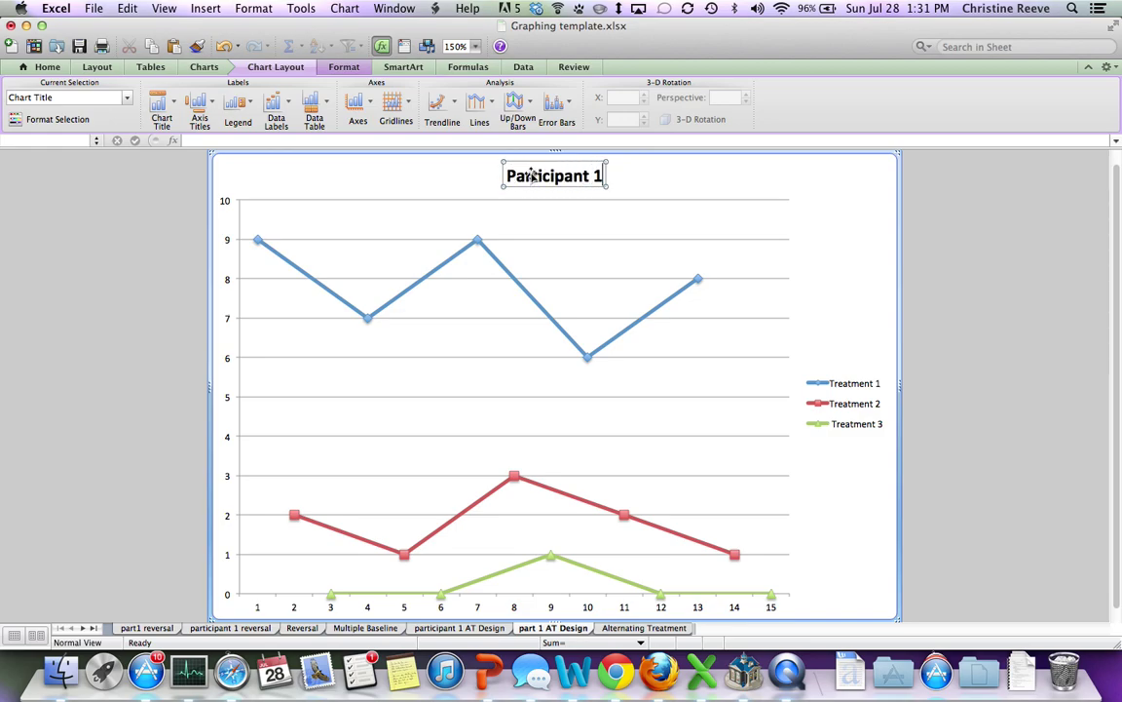
type(" Alternating")
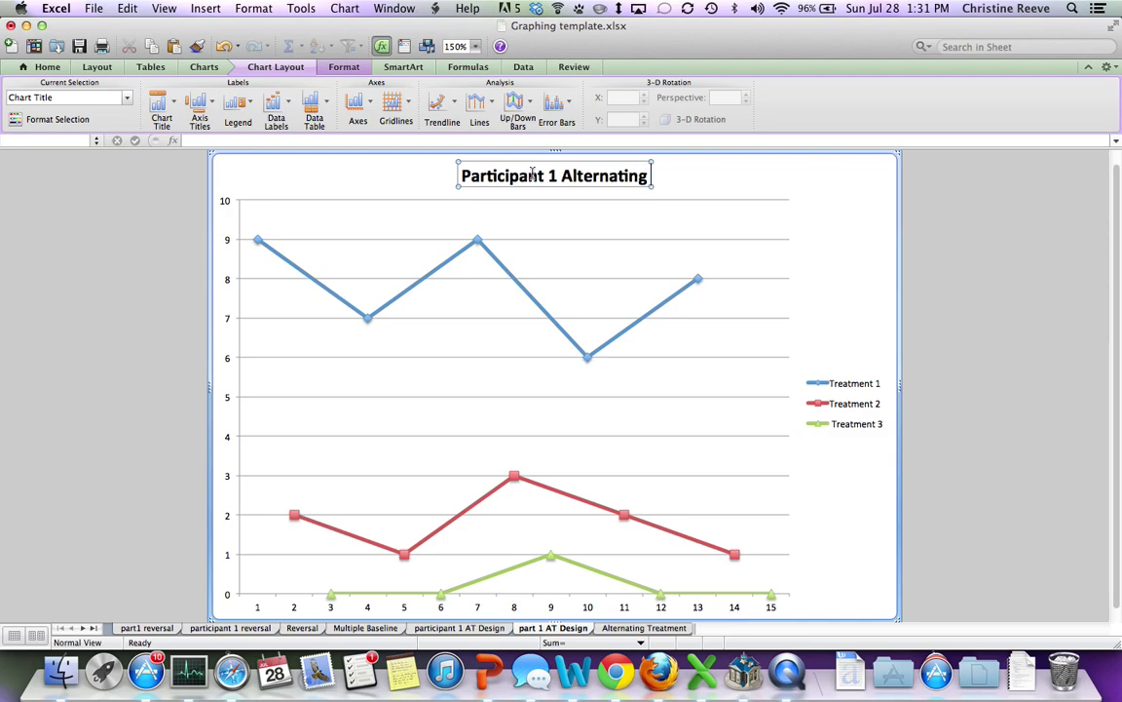
type(" Treatment Design")
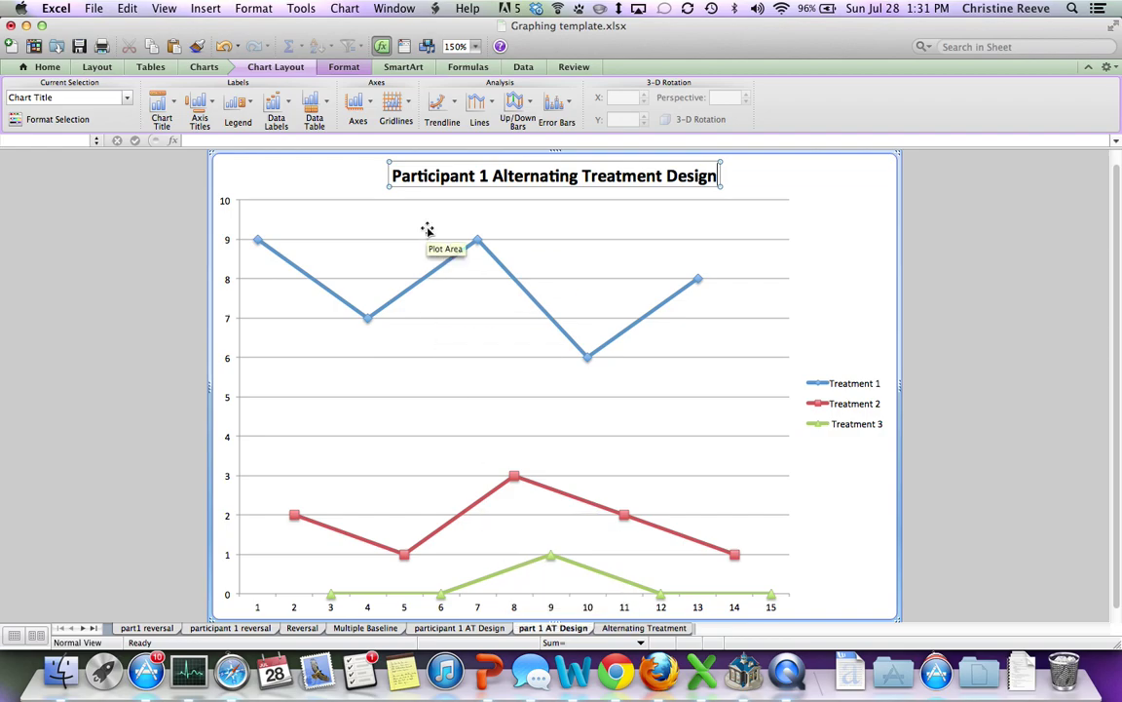
Step: Add a horizontal axis title below the axis reading 'Sessions'
left_click(197, 109)
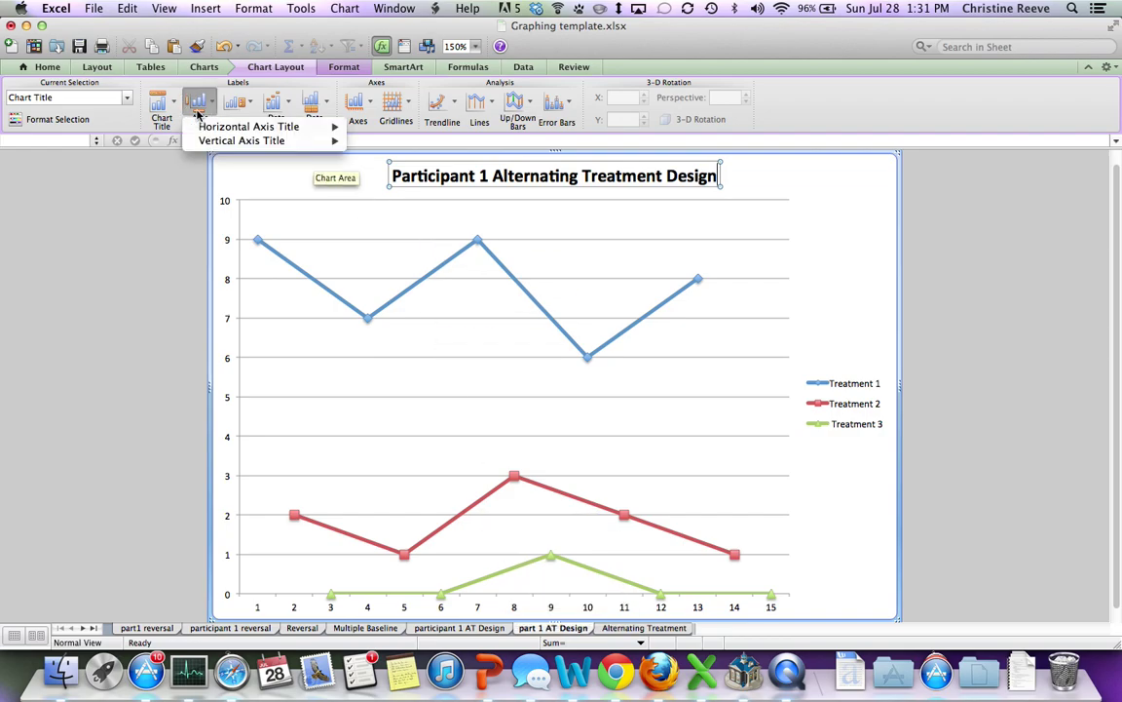
mouse_move(312, 126)
left_click(378, 162)
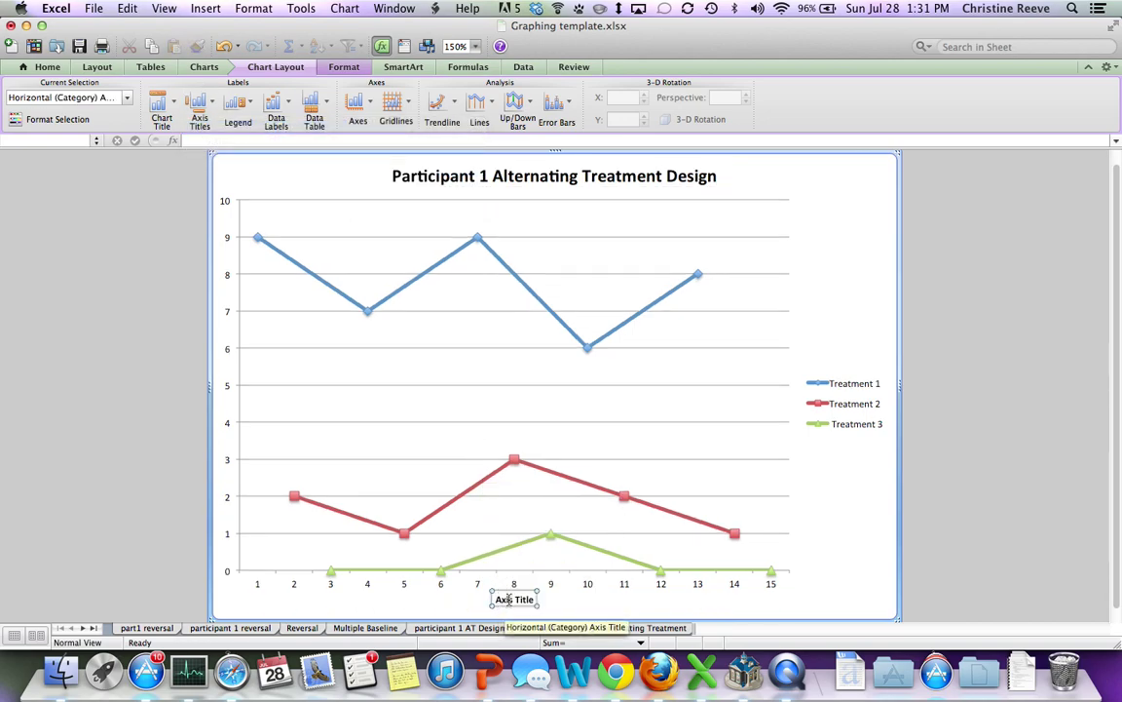
left_click(507, 599)
type("Ses")
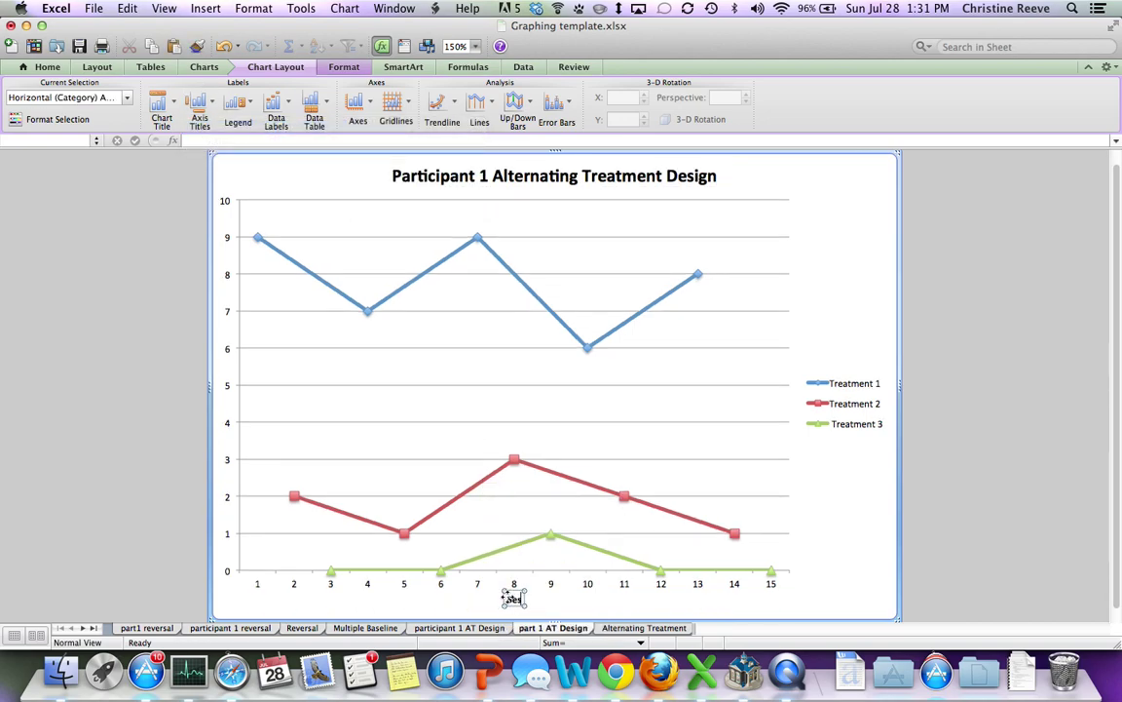
type("sions")
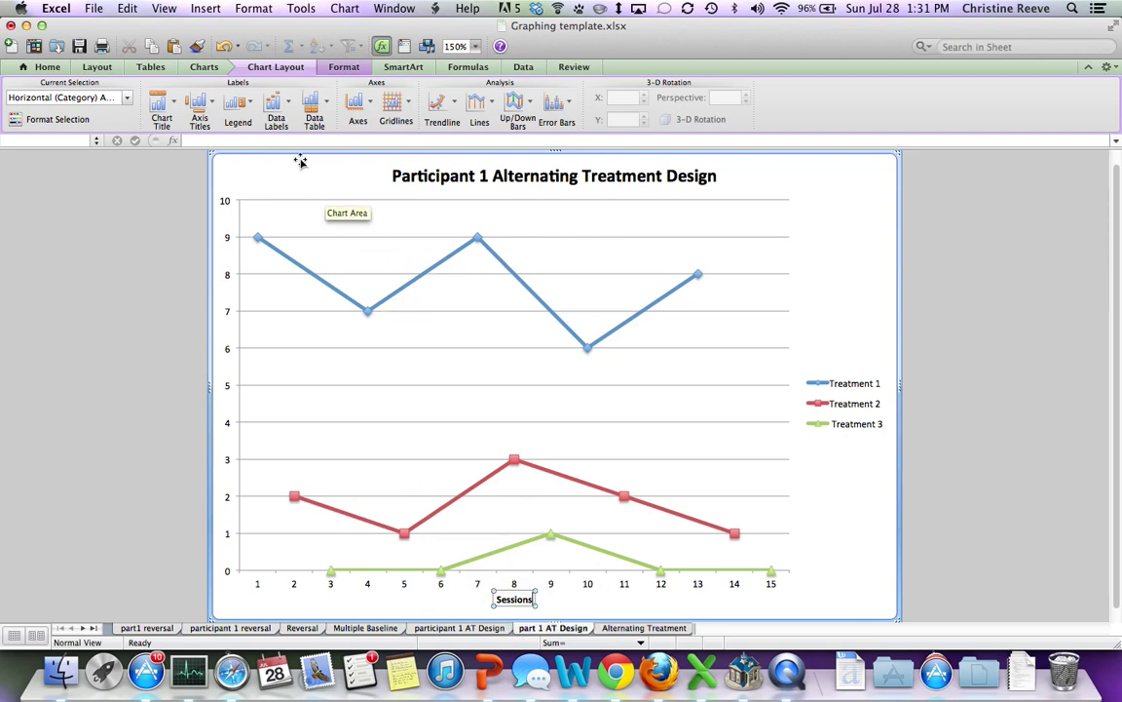
Step: Add a rotated vertical axis title reading 'Frequency of Challenging Behavior'
left_click(195, 110)
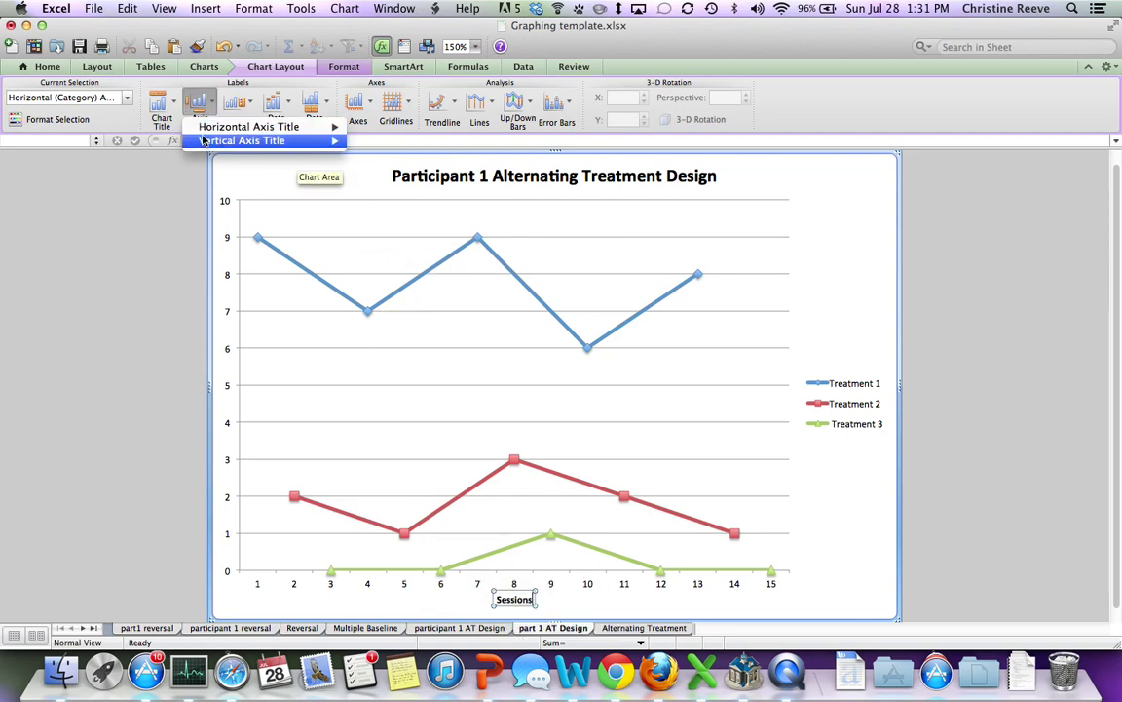
mouse_move(205, 141)
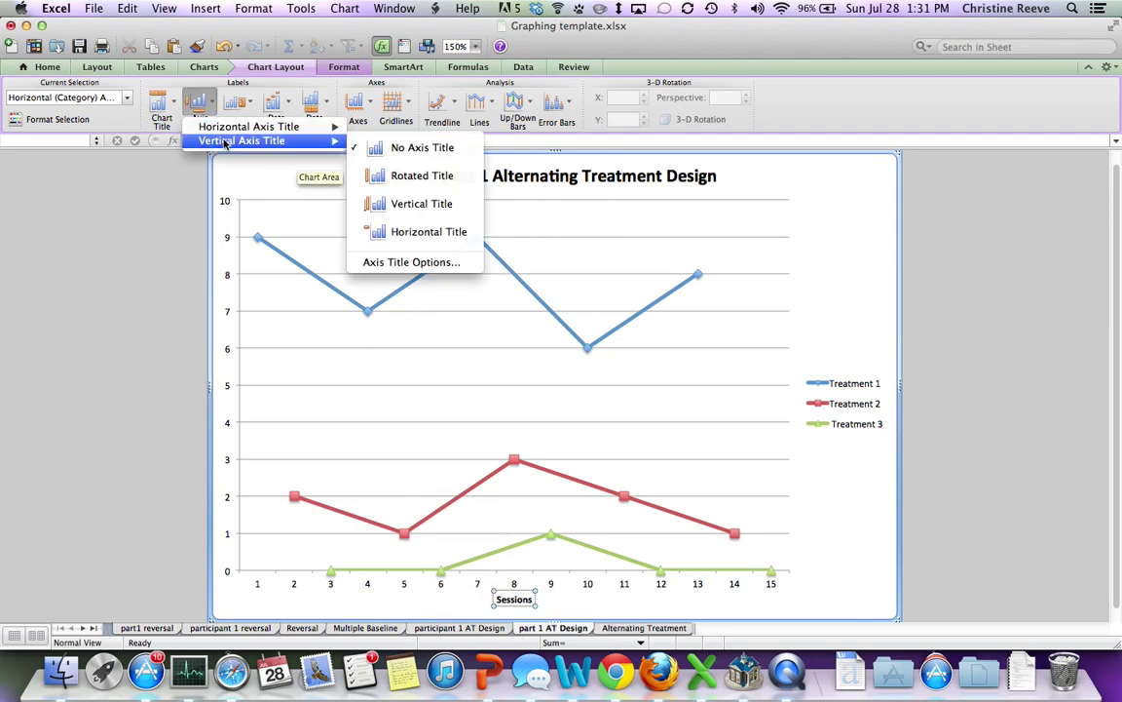
left_click(383, 177)
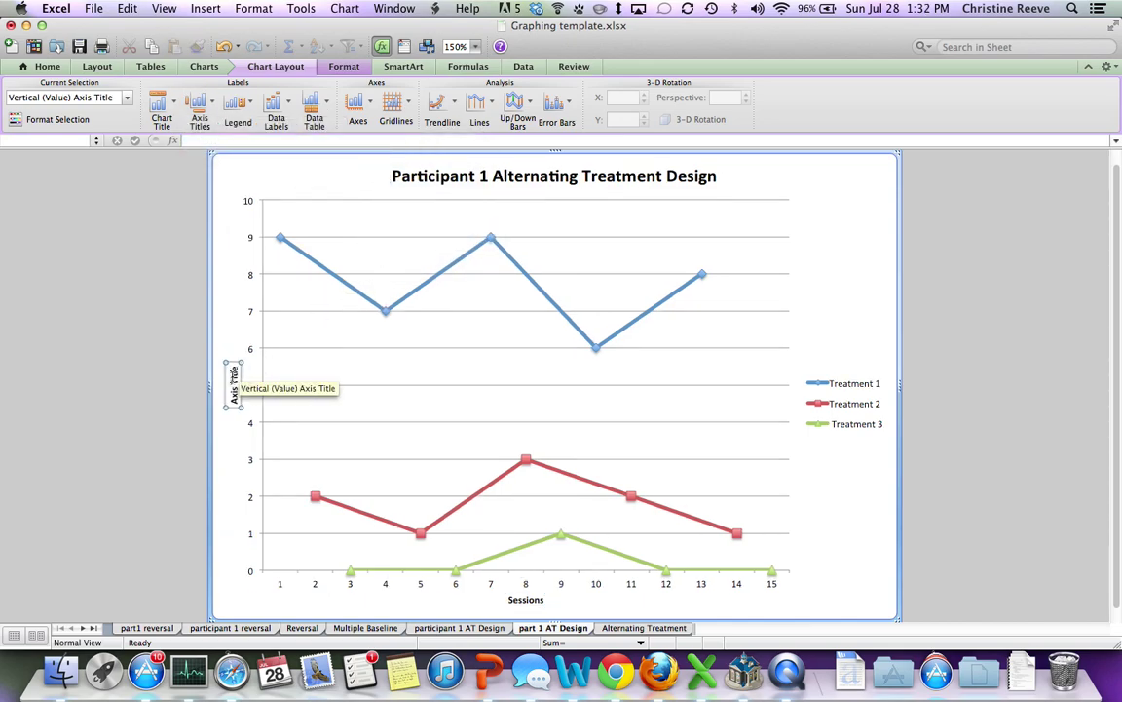
triple_click(234, 384)
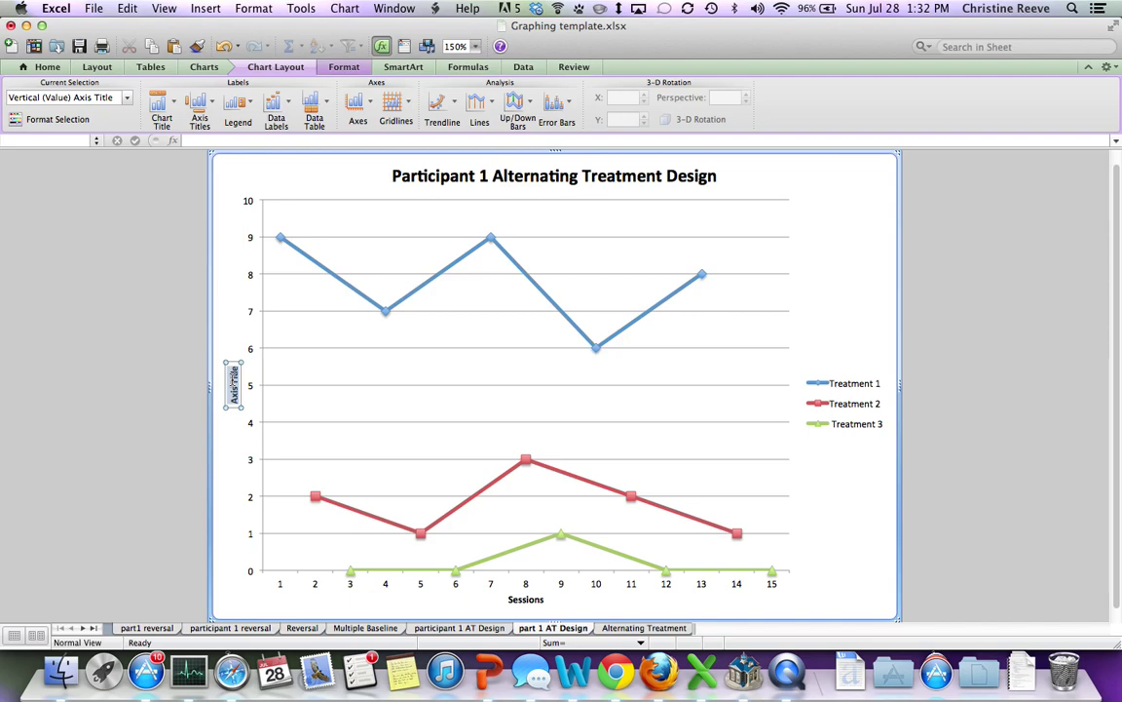
type("Frequency of Challenging")
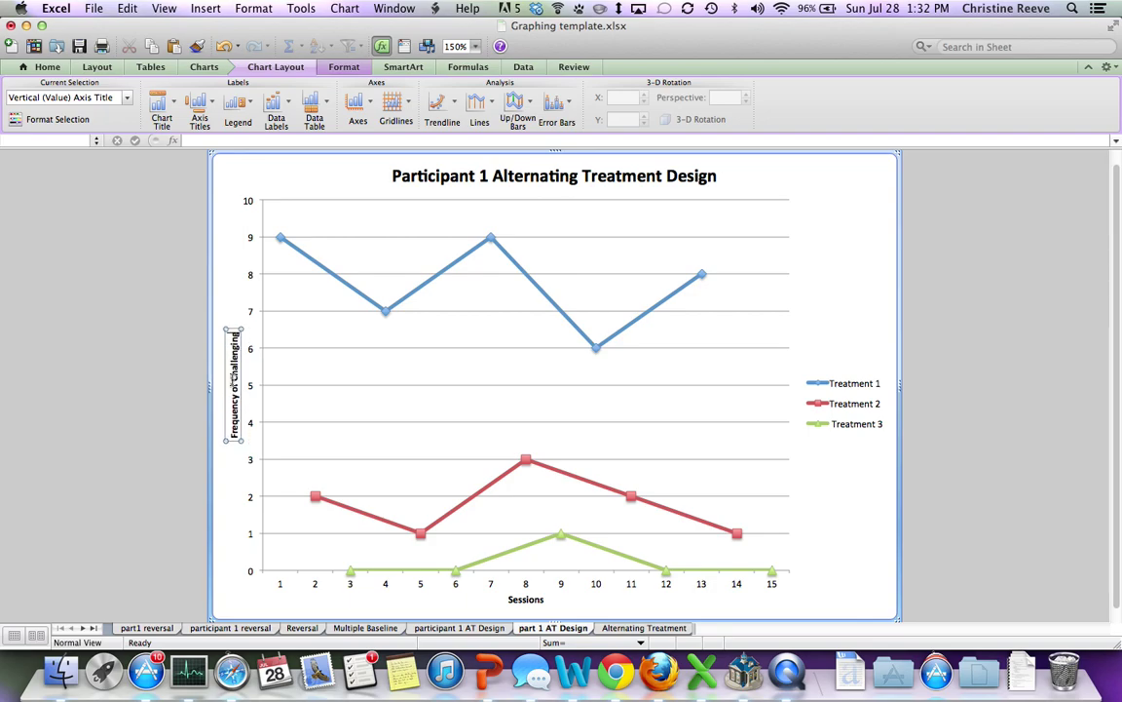
type(" Behavior")
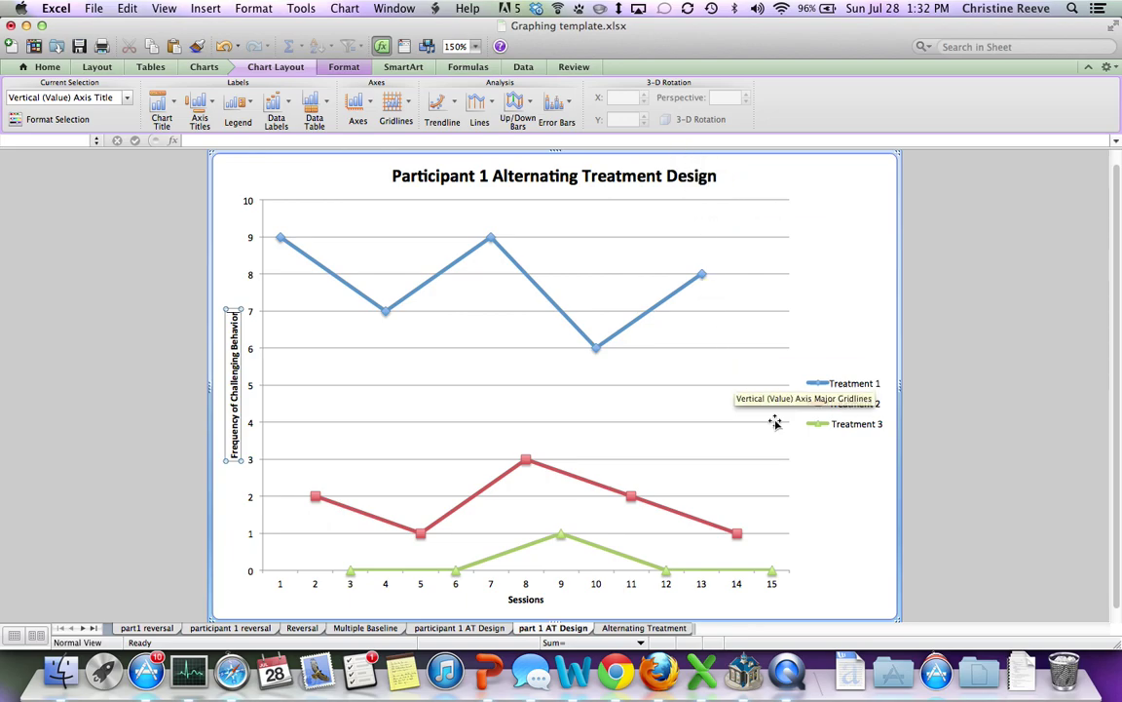
Step: Finish the axis title edit, select the legend, and return to the Alternating Treatment sheet
left_click(873, 542)
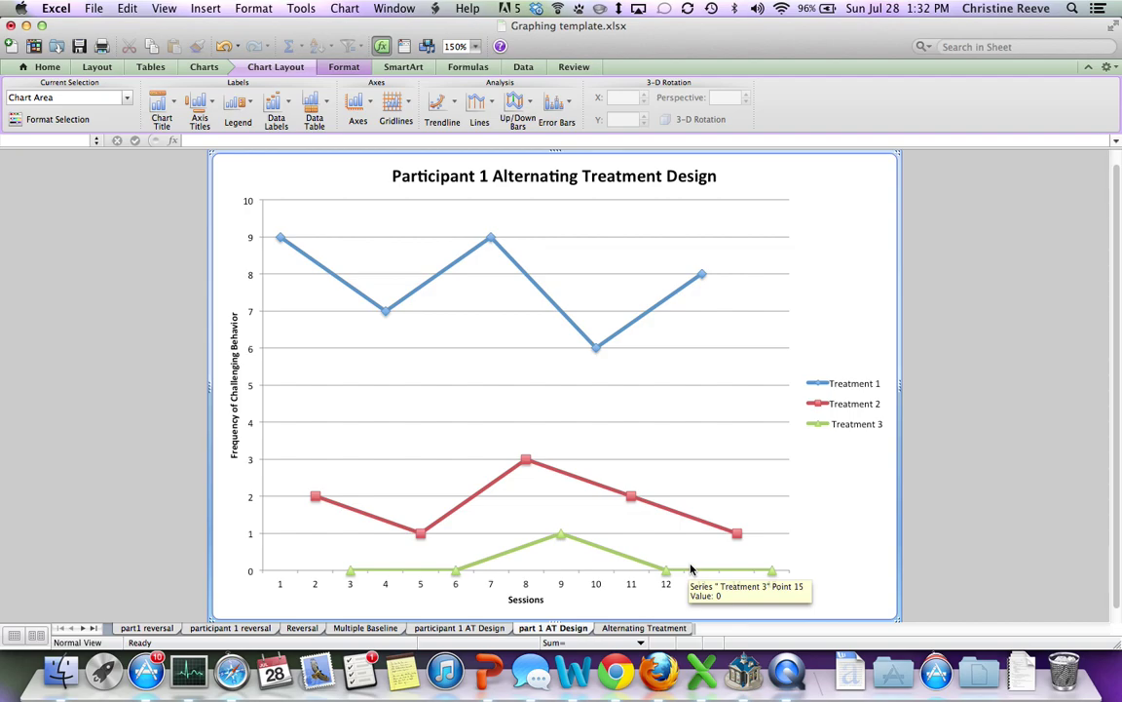
left_click(846, 386)
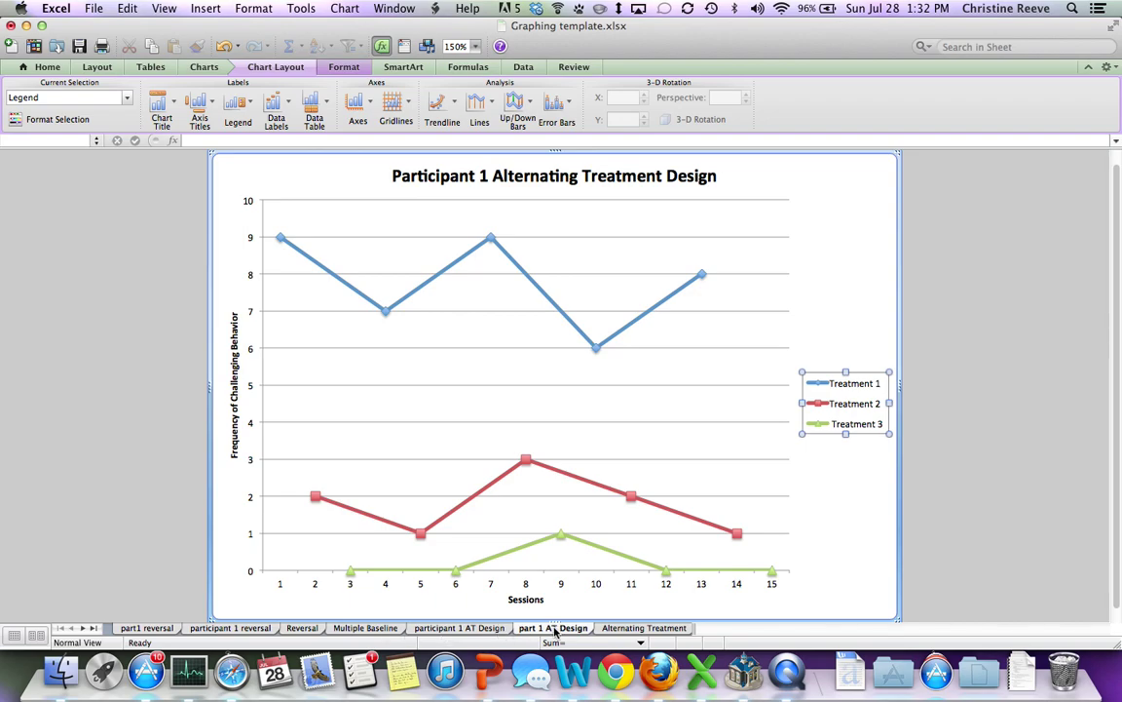
left_click(613, 629)
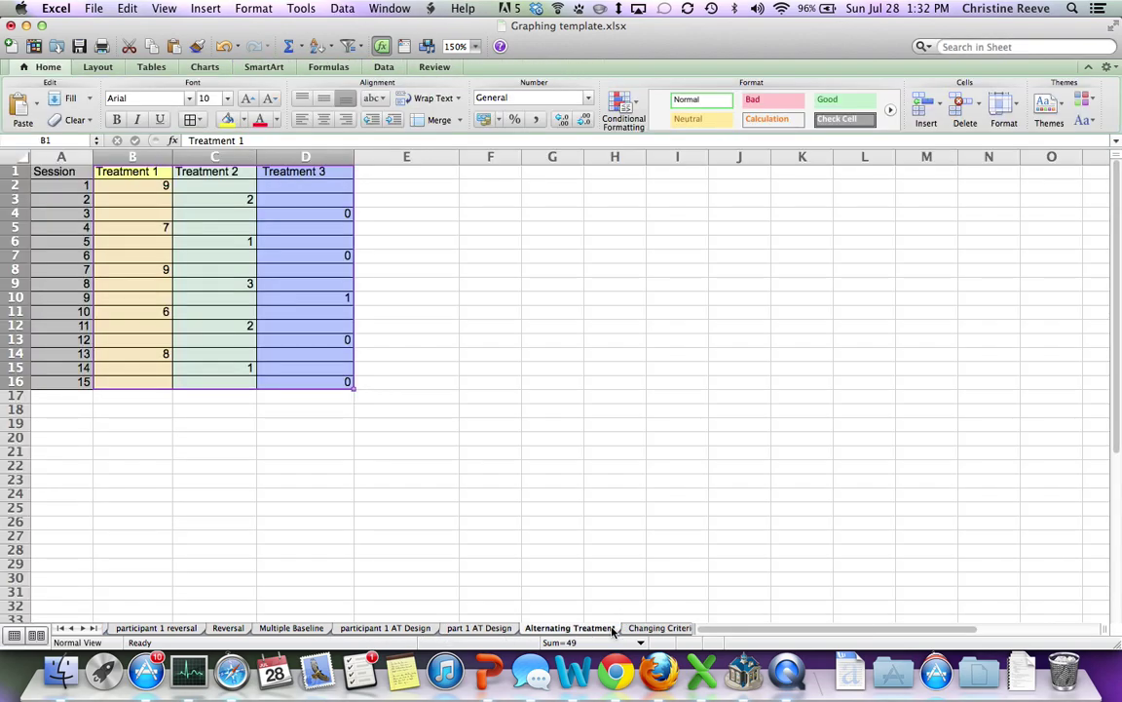
Step: Rename headers B1, C1, D1 to DRO, DRA and Extinction Alone, then view the chart sheet
left_click(134, 173)
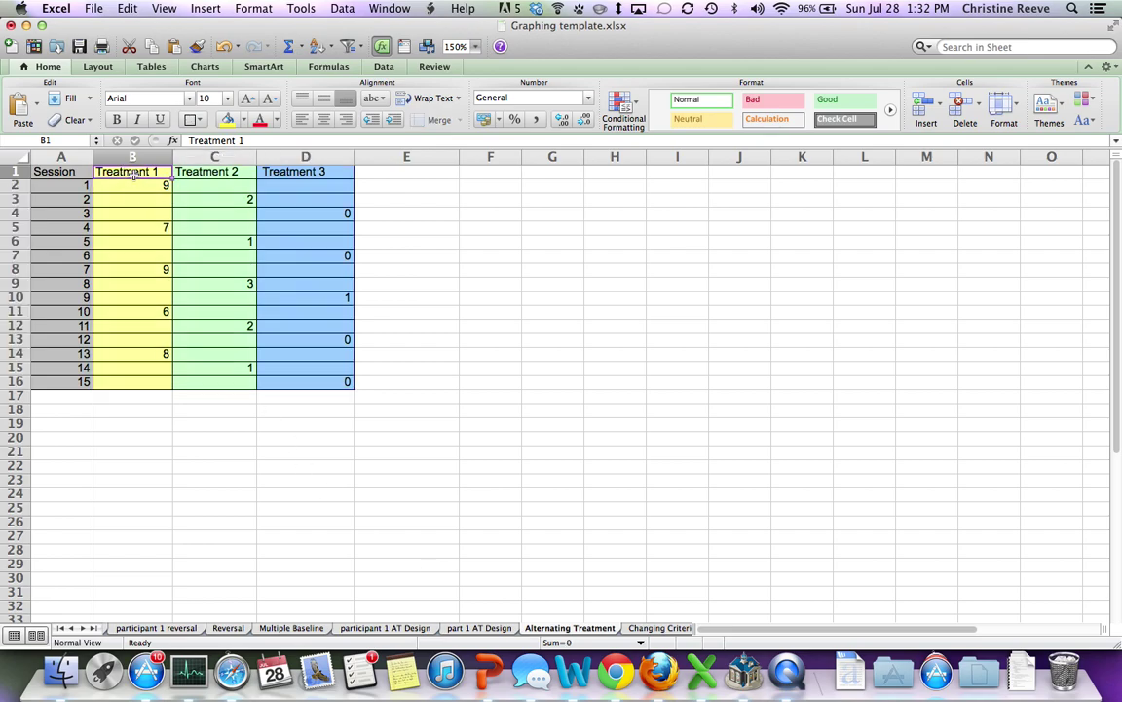
type("DR")
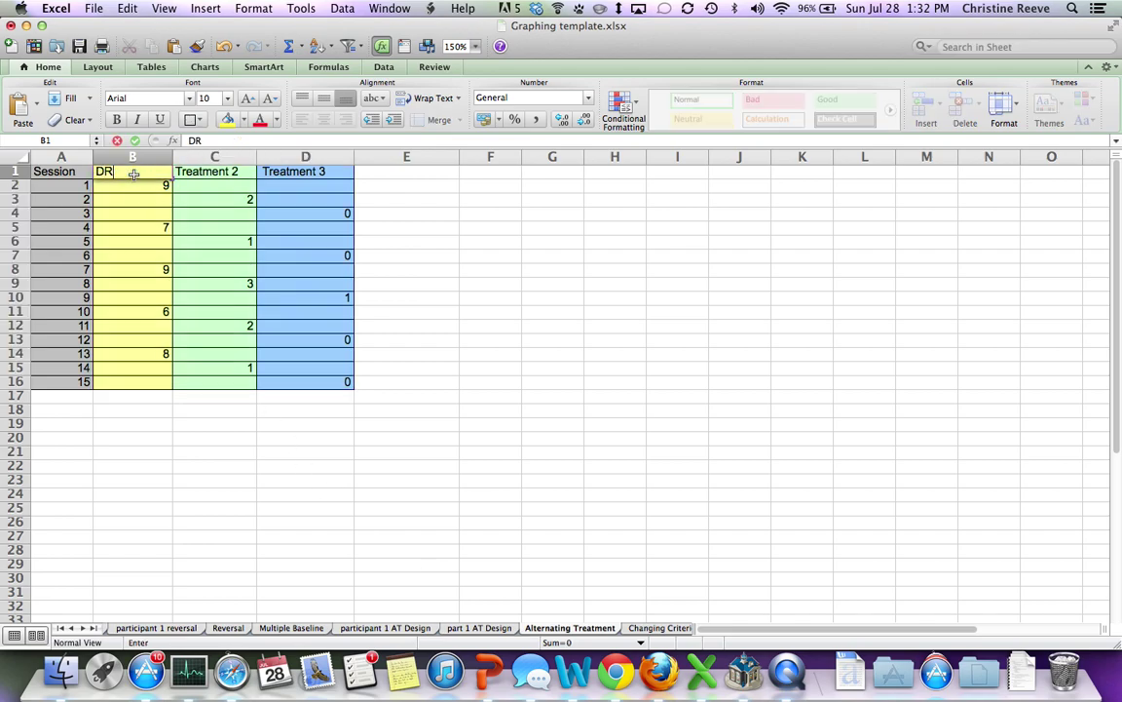
type("O")
key("Tab")
type("DRA")
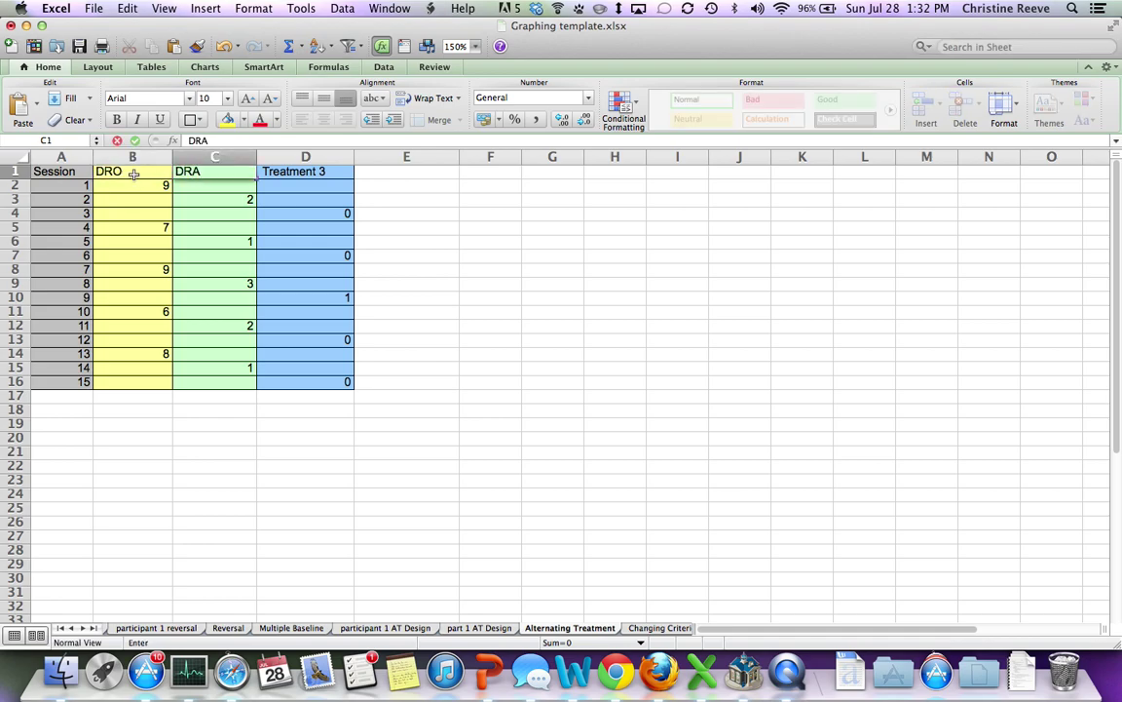
key("Tab")
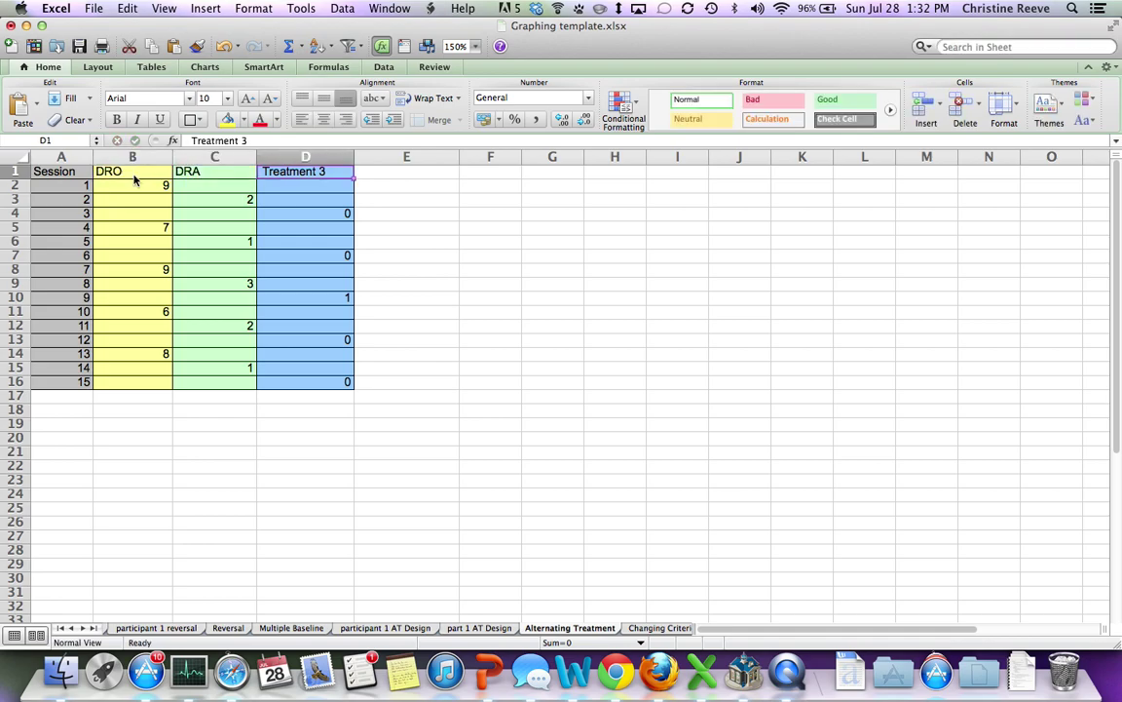
type("Extinction Alone")
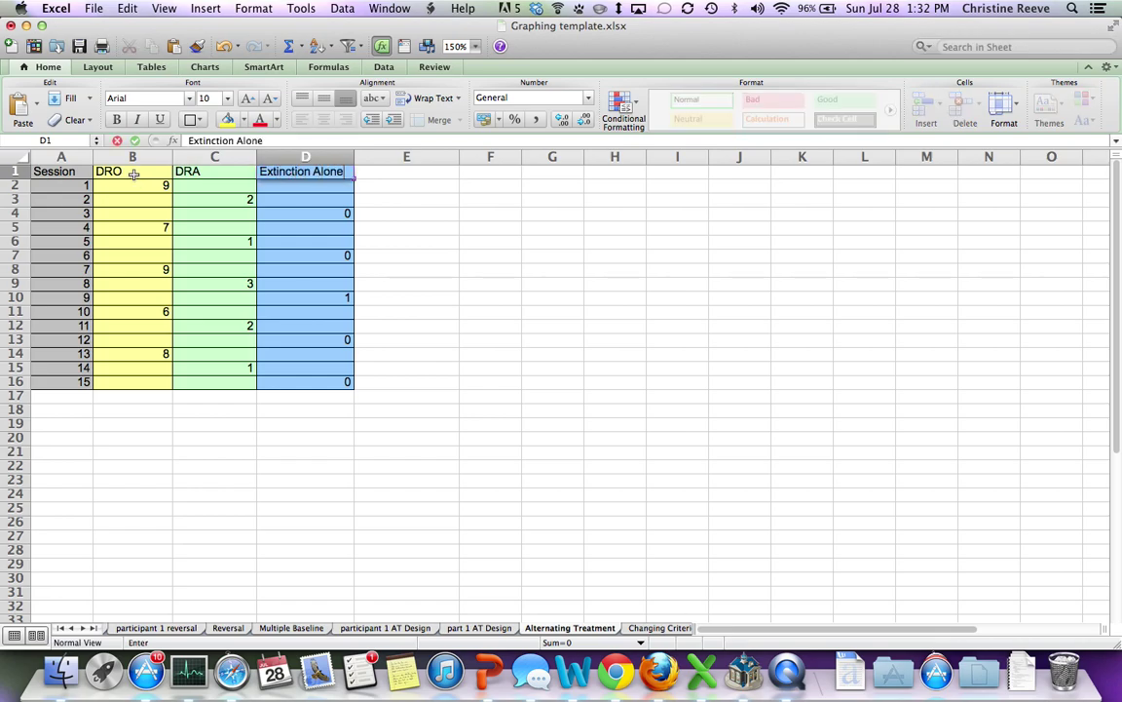
key("Return")
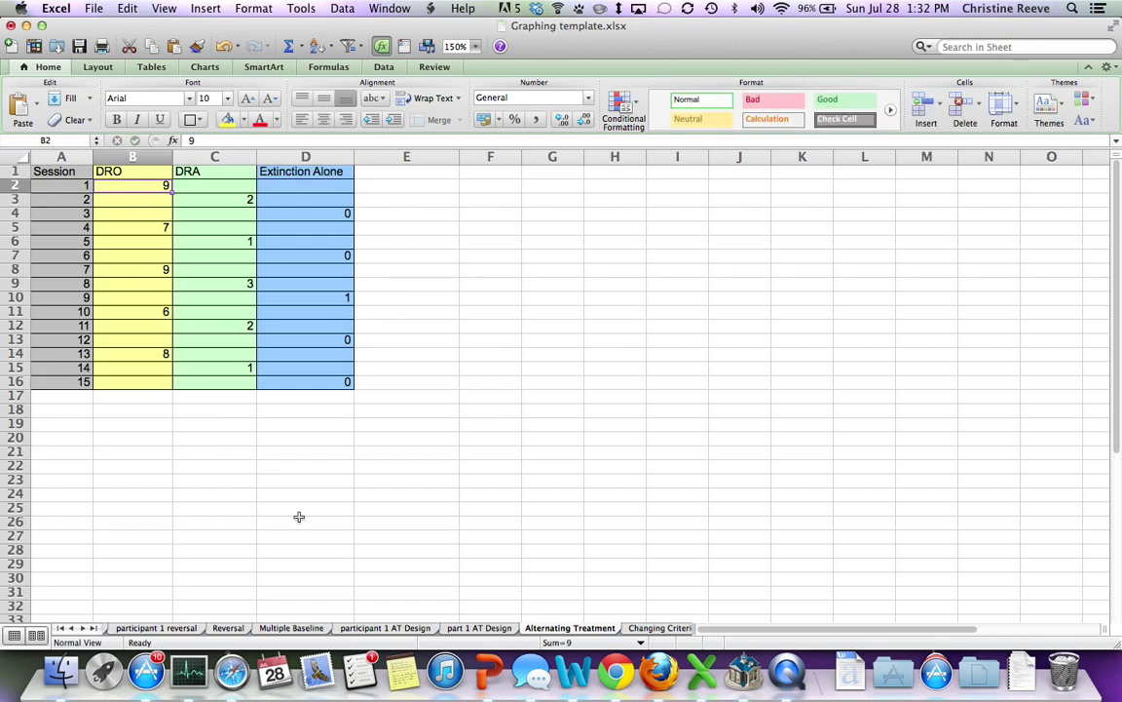
left_click(487, 628)
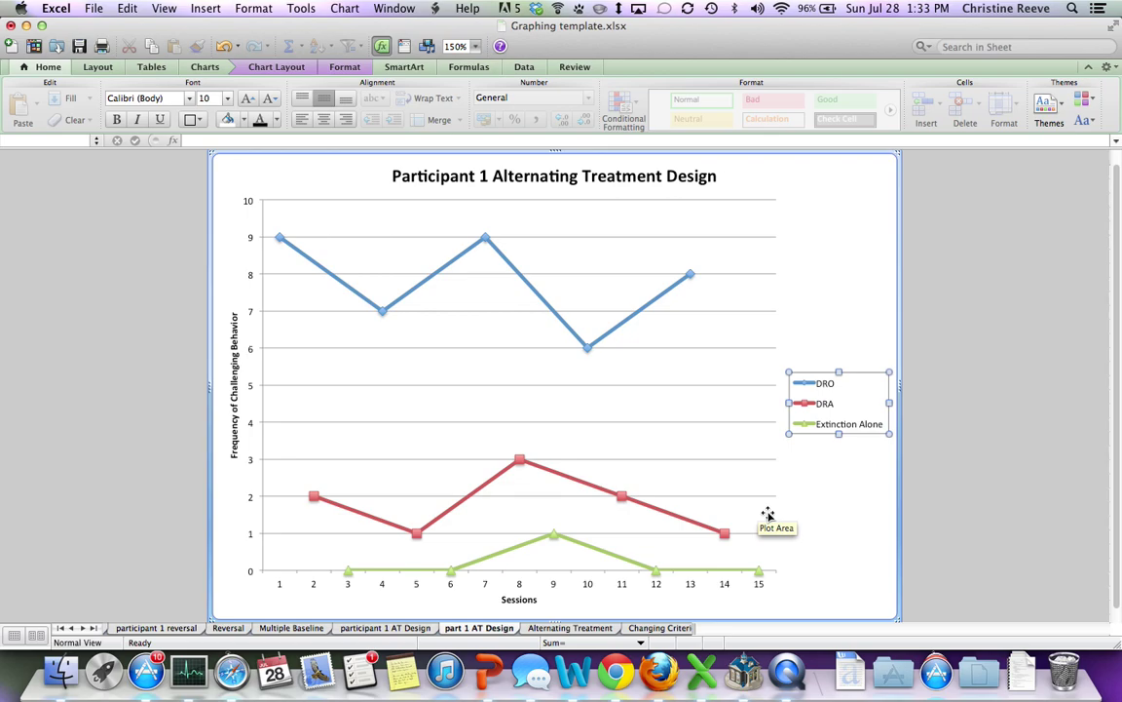
Step: Select the whole chart area, copy it, and switch to Word
left_click(361, 152)
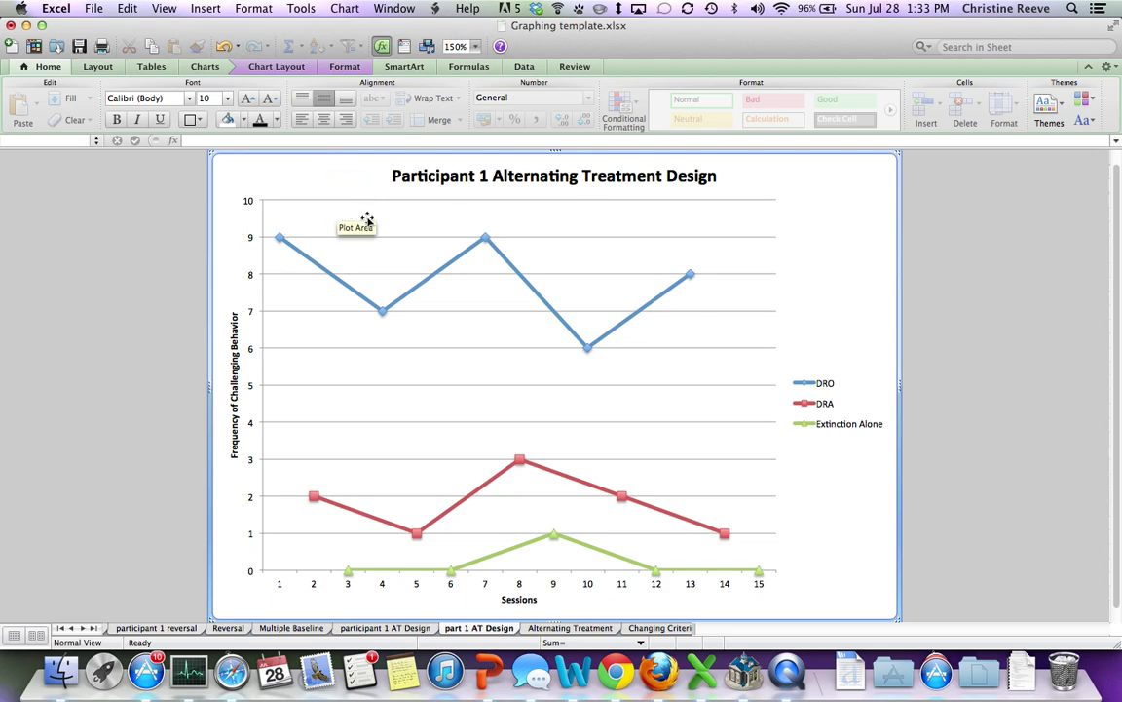
left_click(429, 178)
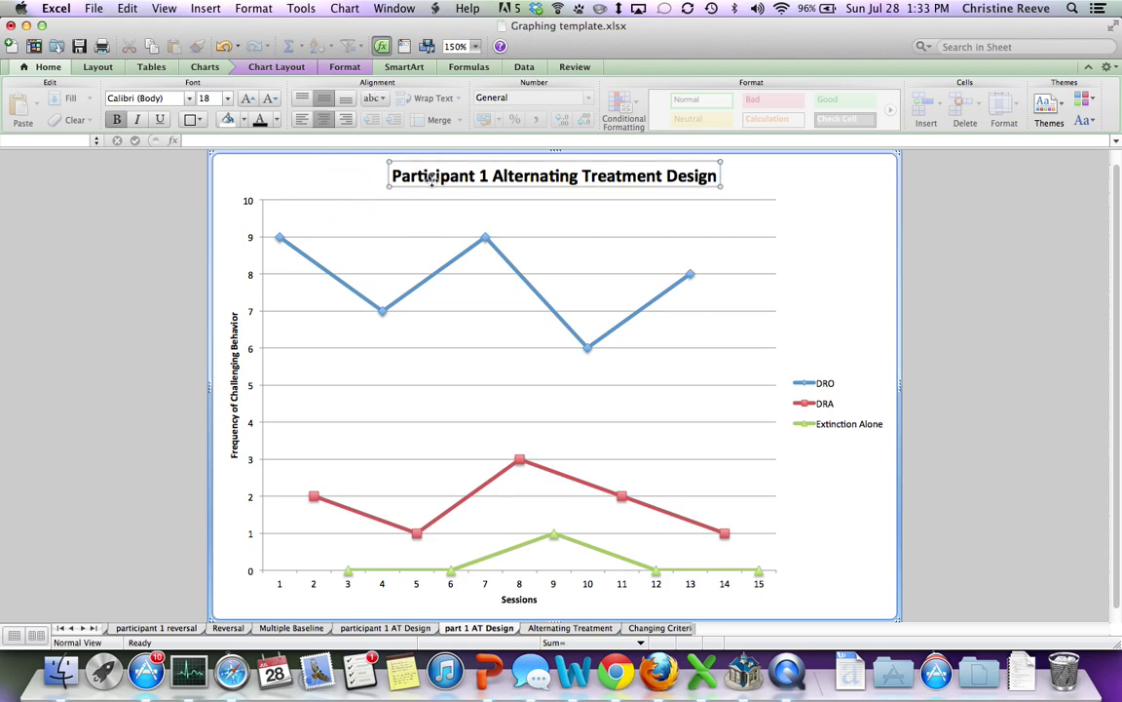
left_click(356, 156)
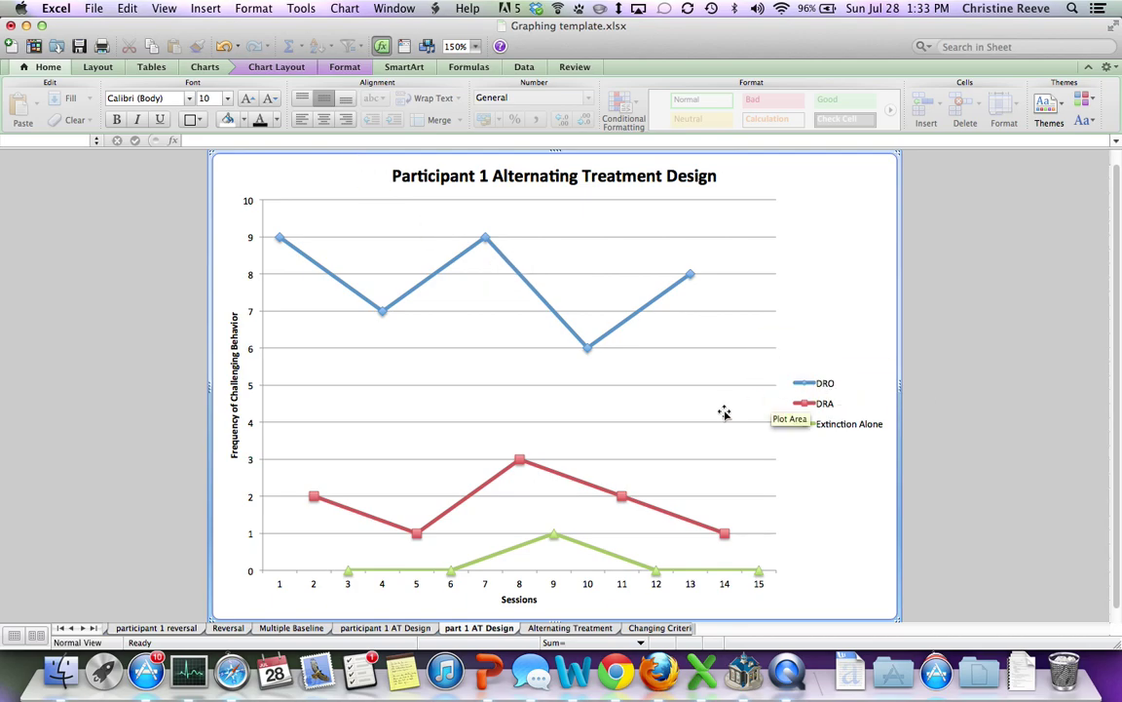
right_click(646, 152)
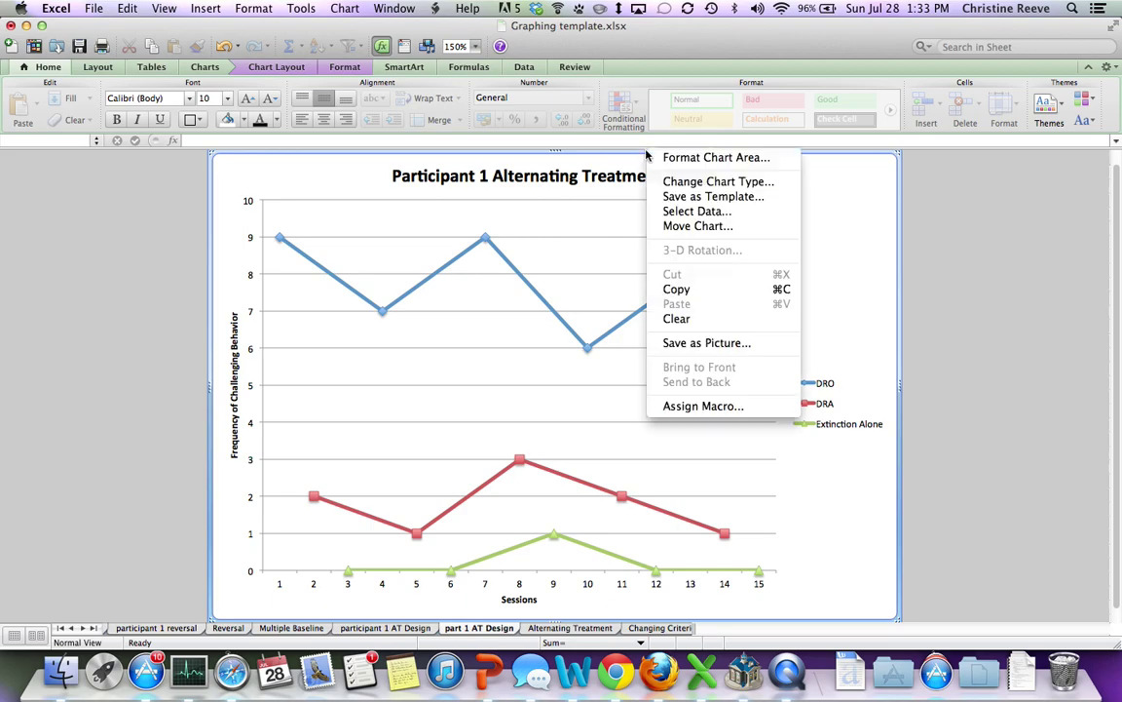
left_click(675, 297)
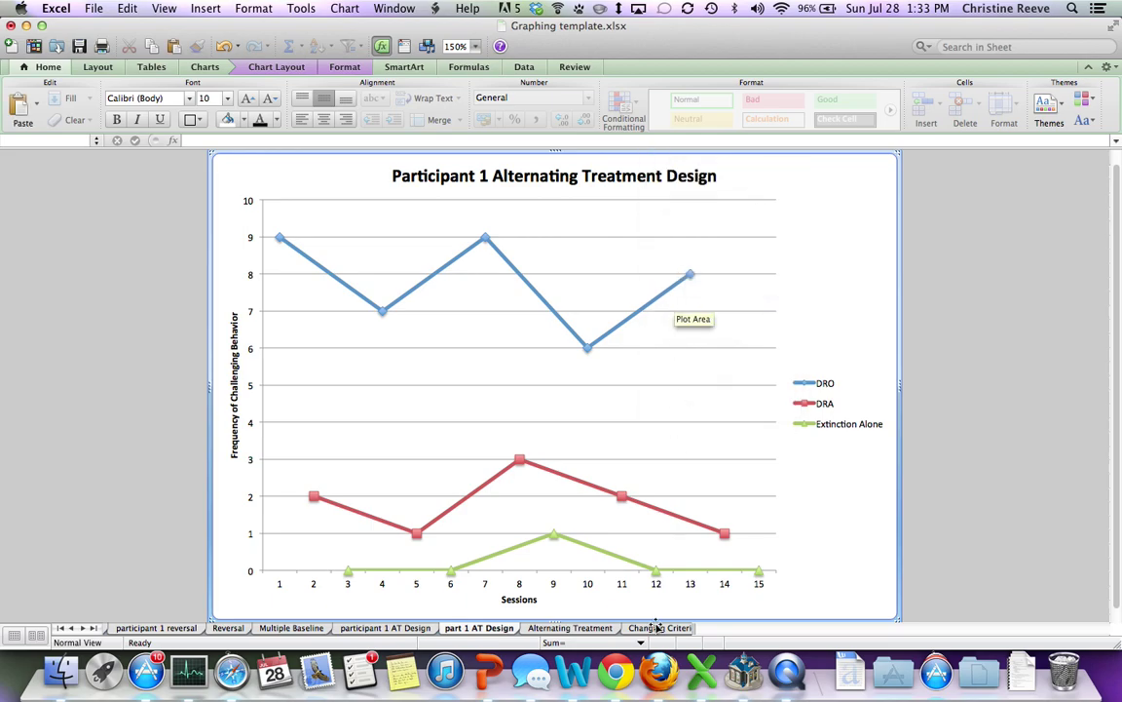
left_click(575, 671)
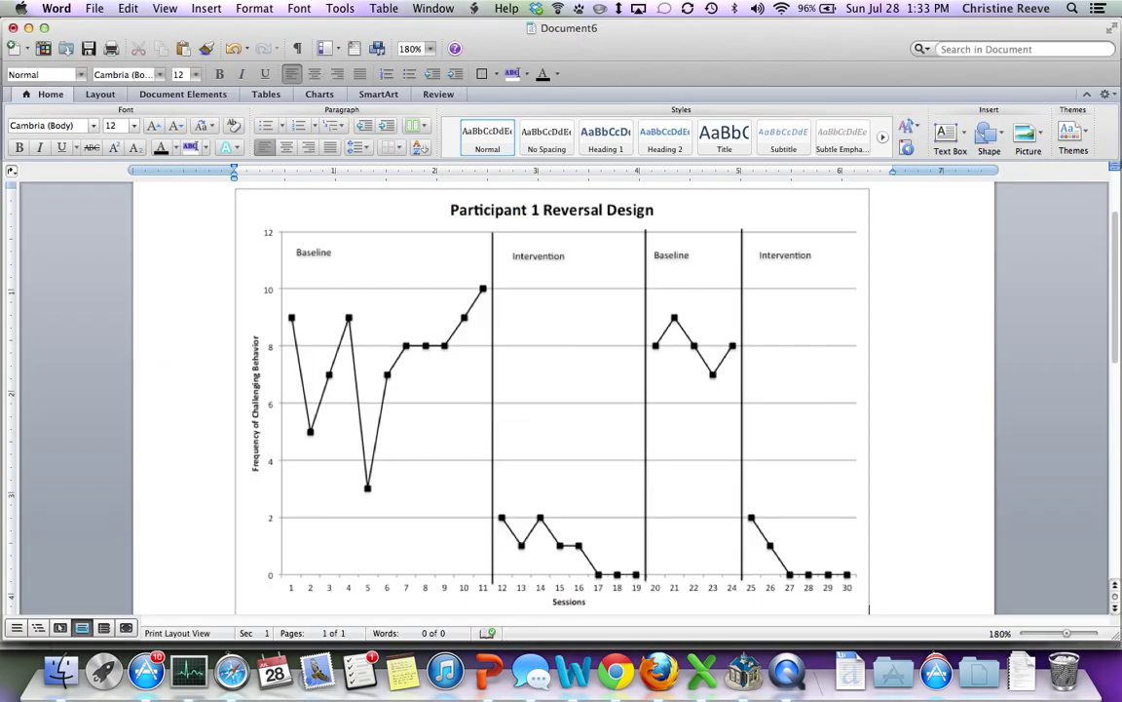
Step: Create a new blank Word document and paste the copied chart into it
left_click(94, 7)
left_click(95, 32)
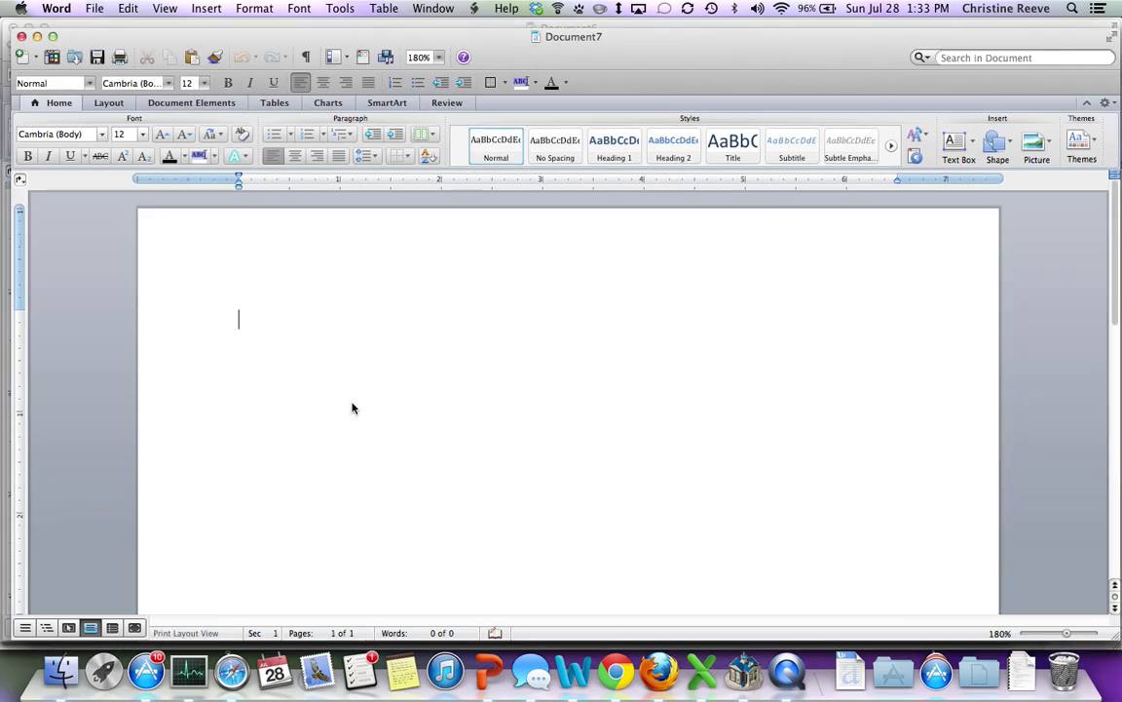
right_click(357, 322)
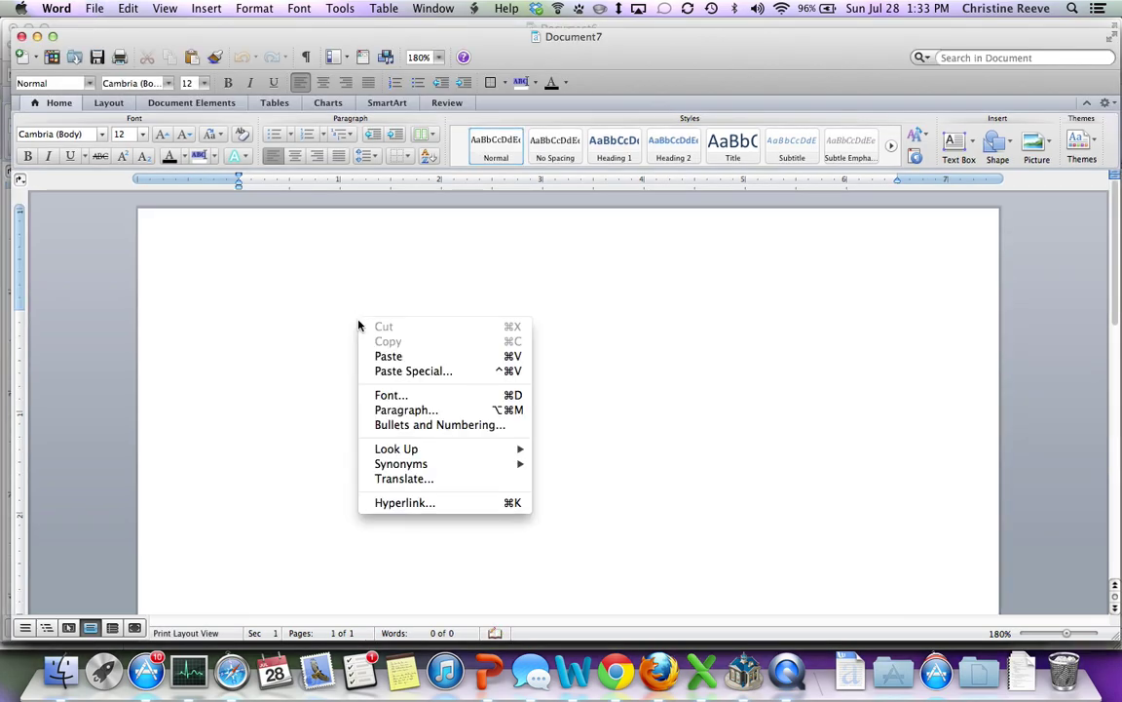
left_click(429, 378)
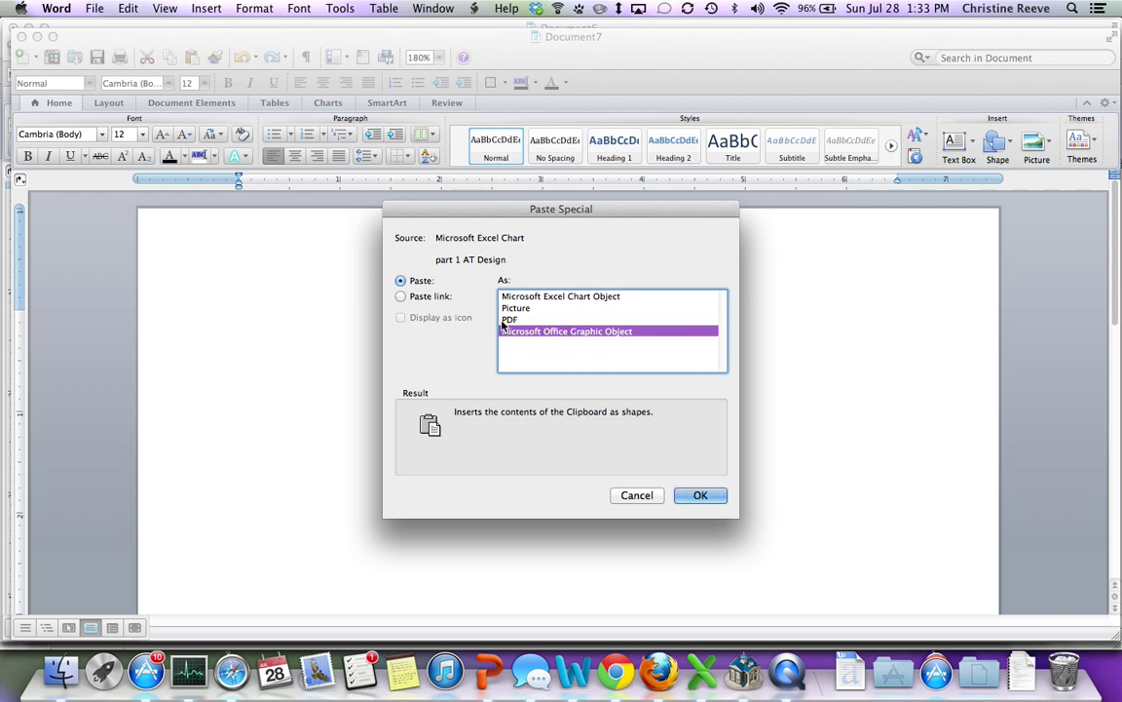
left_click(719, 497)
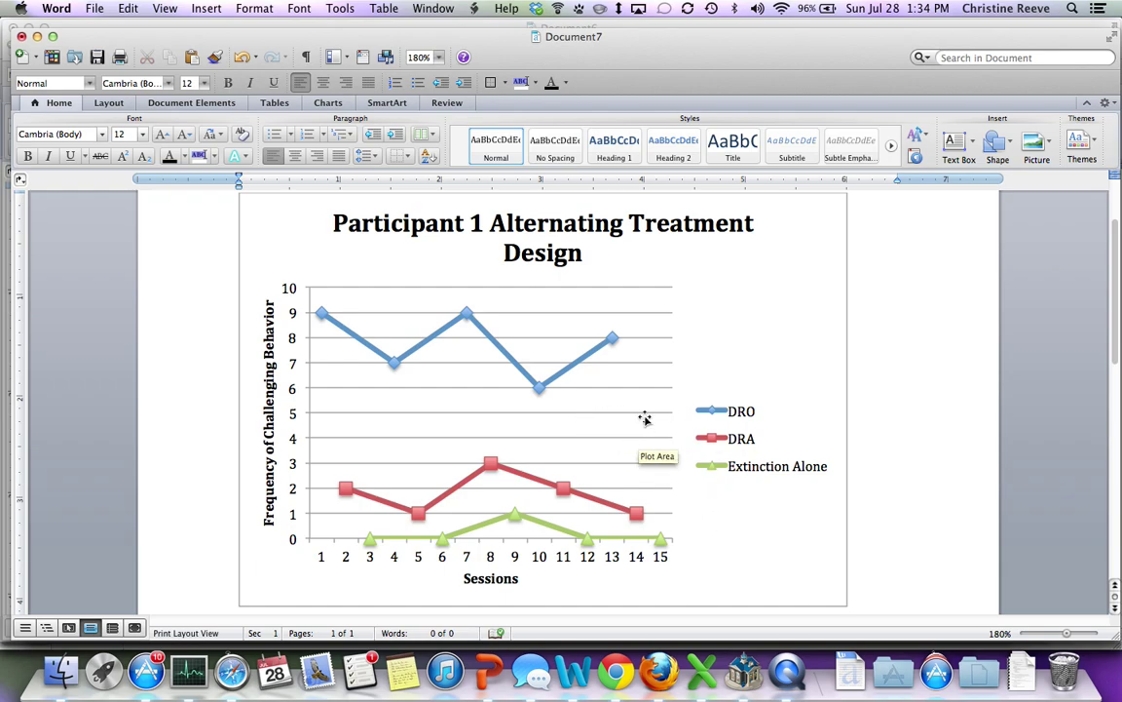
Step: Inspect the pasted chart, then undo the paste
scroll(591, 475, "down", 1)
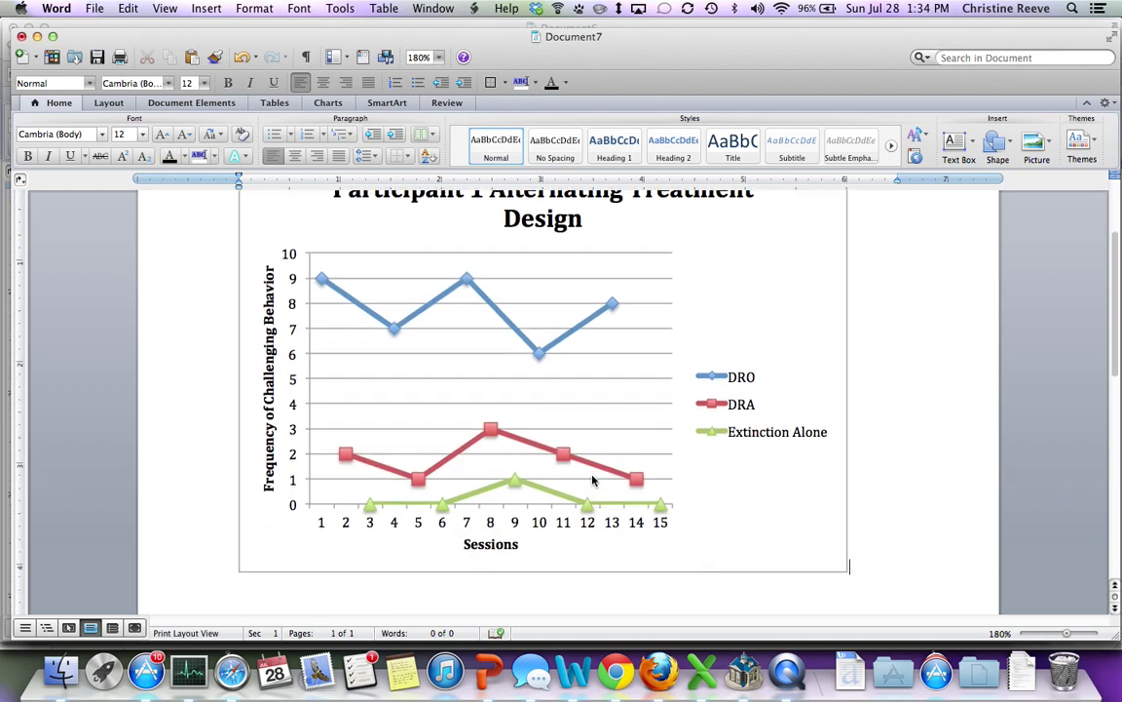
left_click(622, 416)
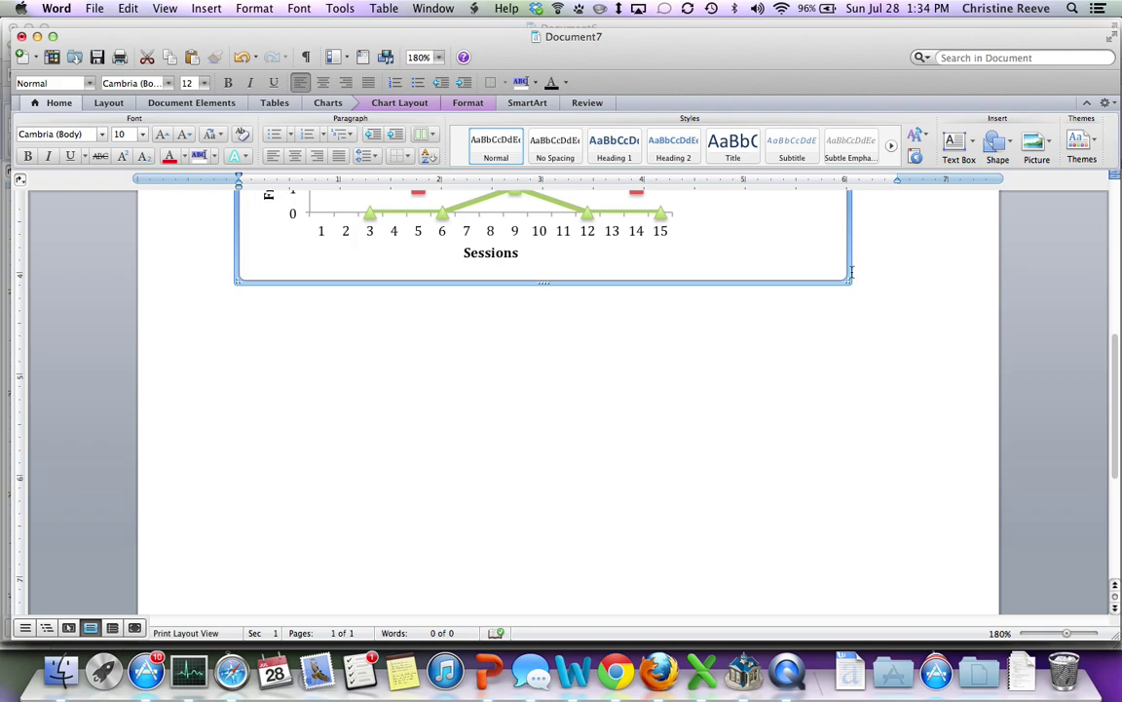
left_click(851, 273)
scroll(852, 277, "up", 5)
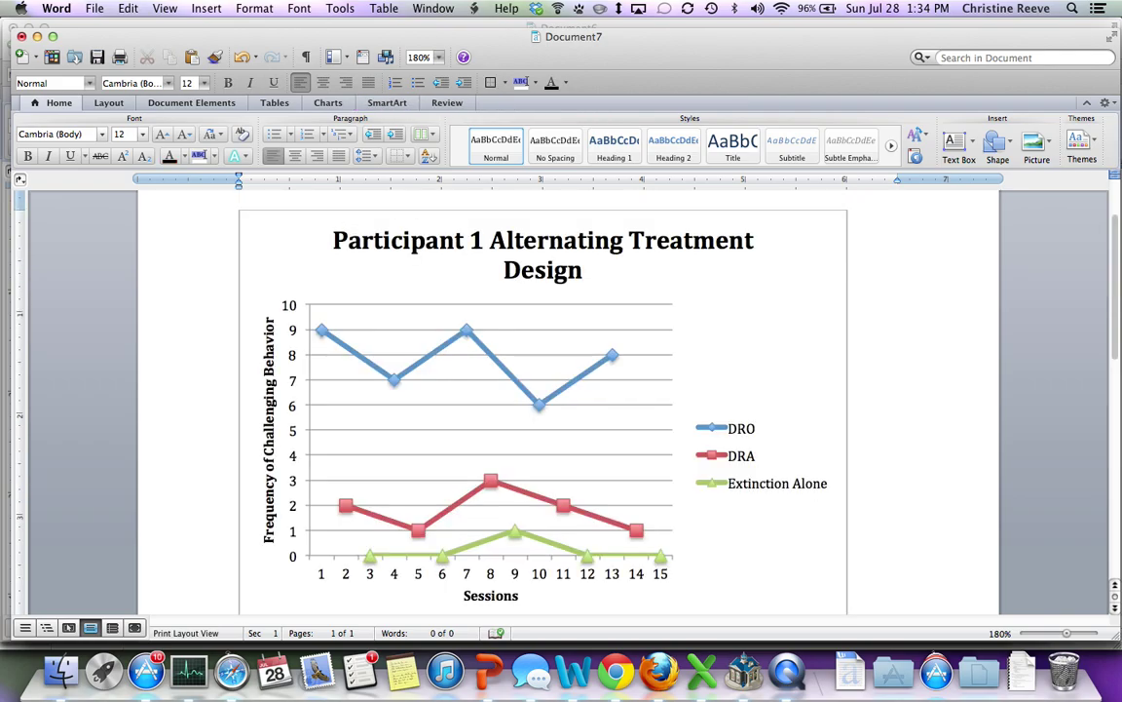
scroll(838, 263, "down", 2)
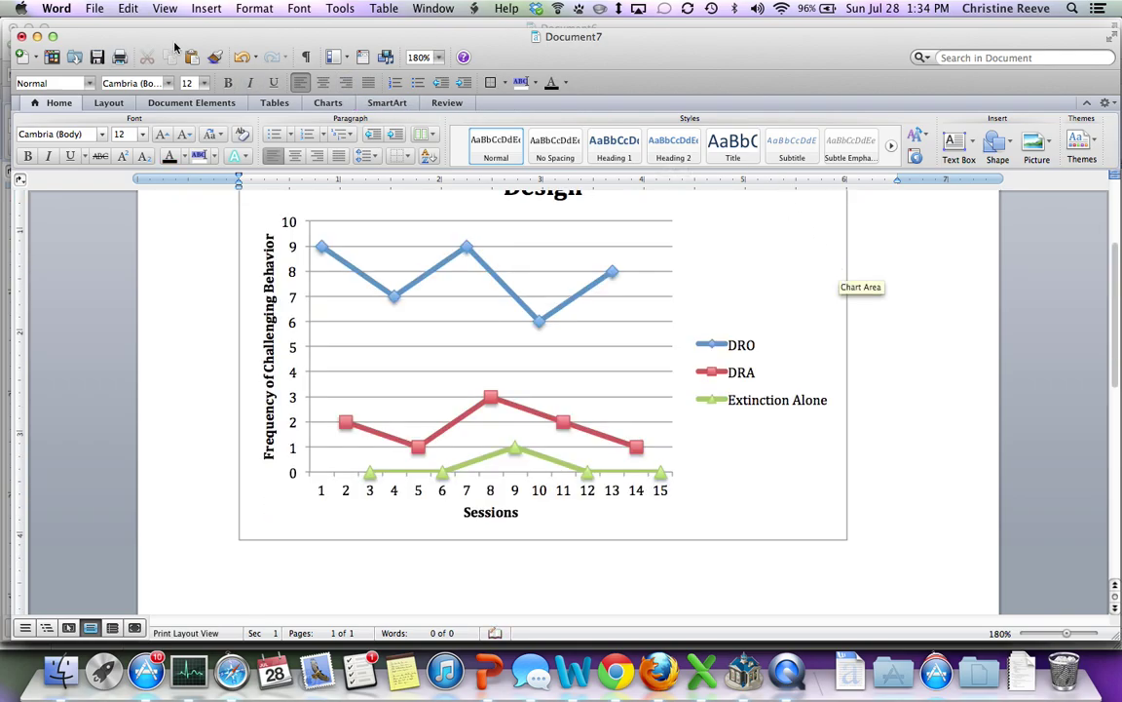
left_click(241, 57)
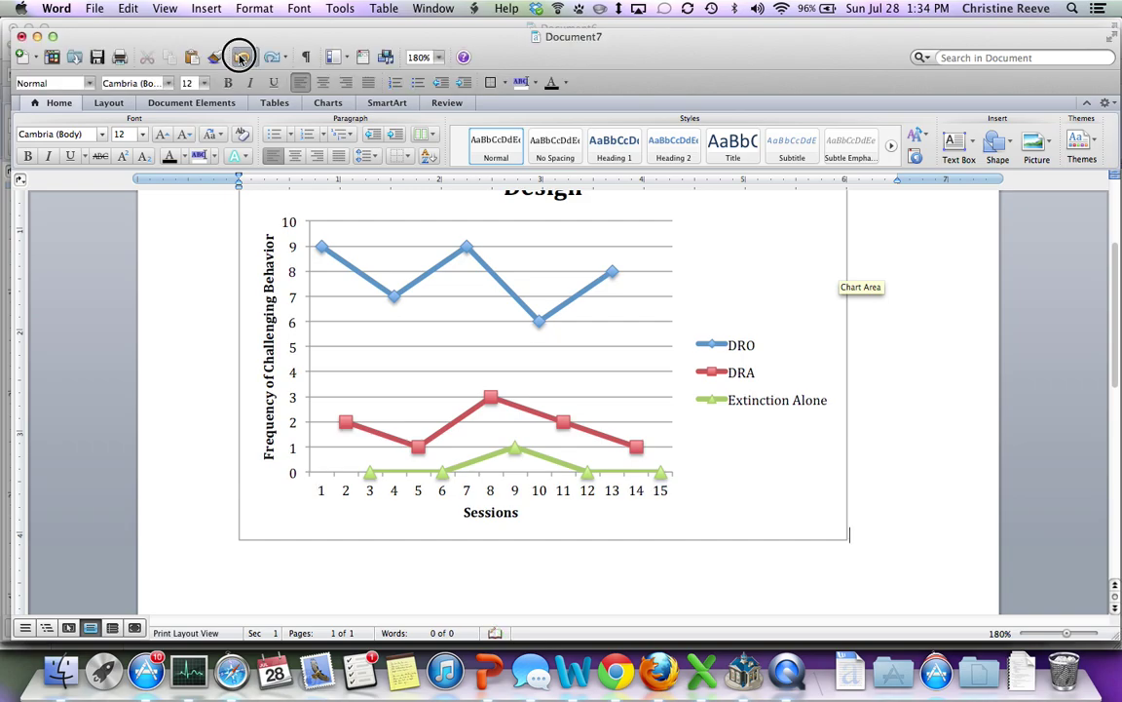
Step: Paste the chart via Paste Special as a Microsoft Excel Chart Object
scroll(293, 383, "up", 2)
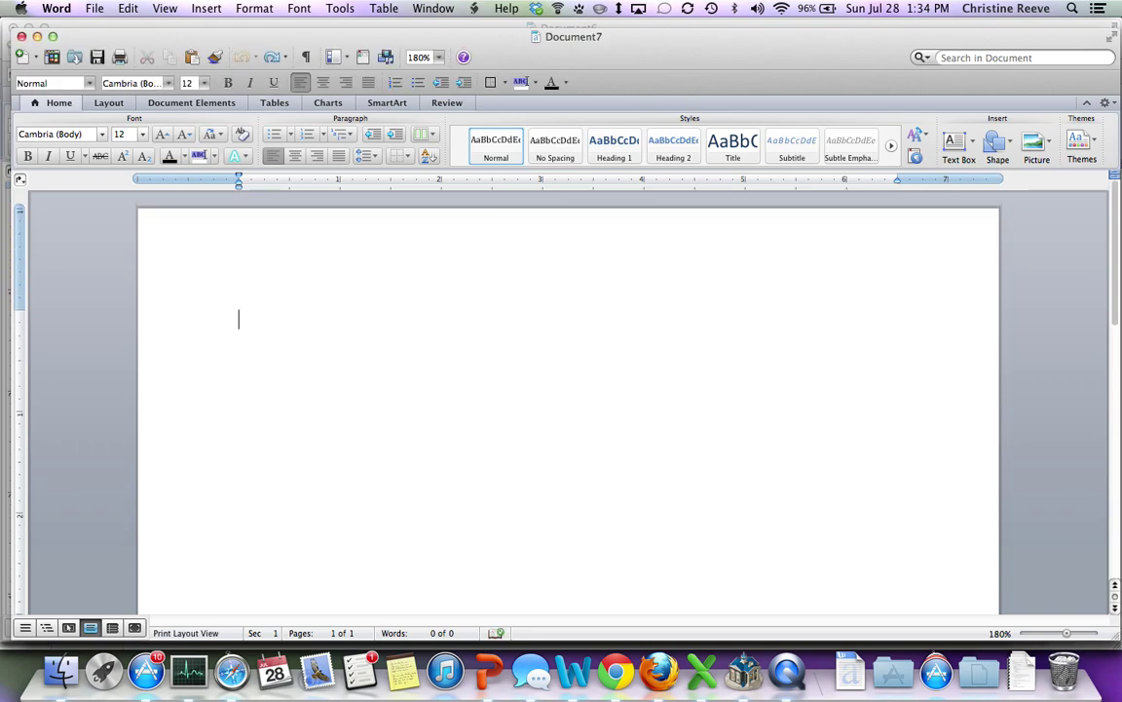
right_click(282, 310)
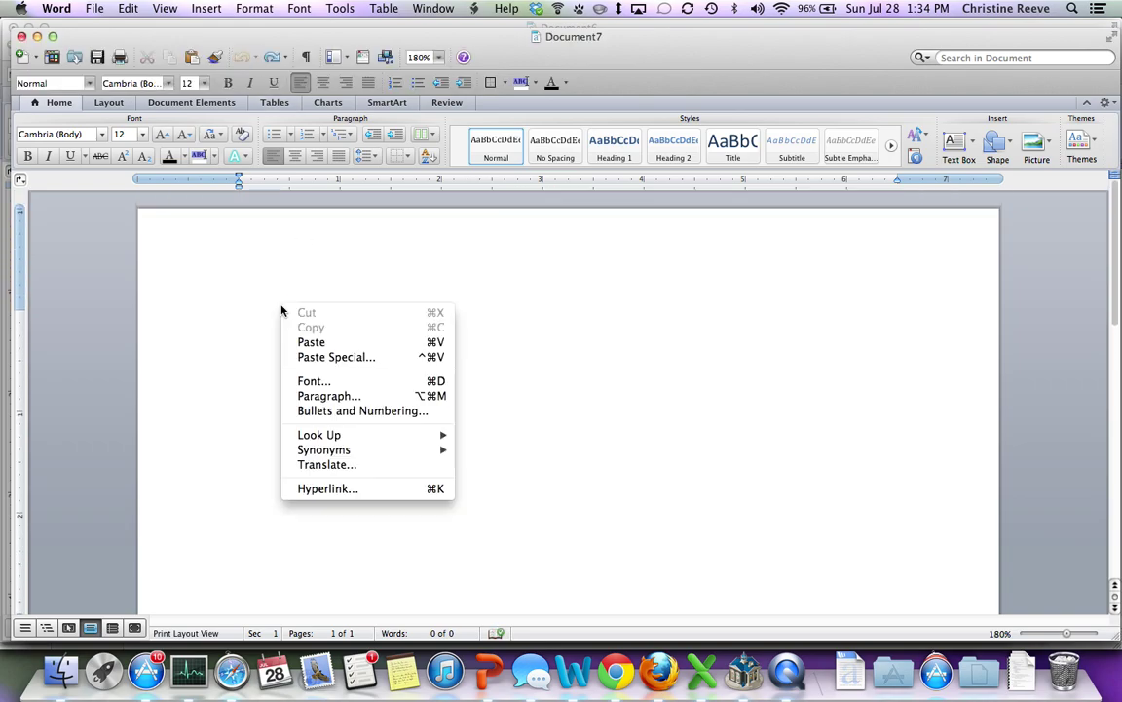
left_click(288, 358)
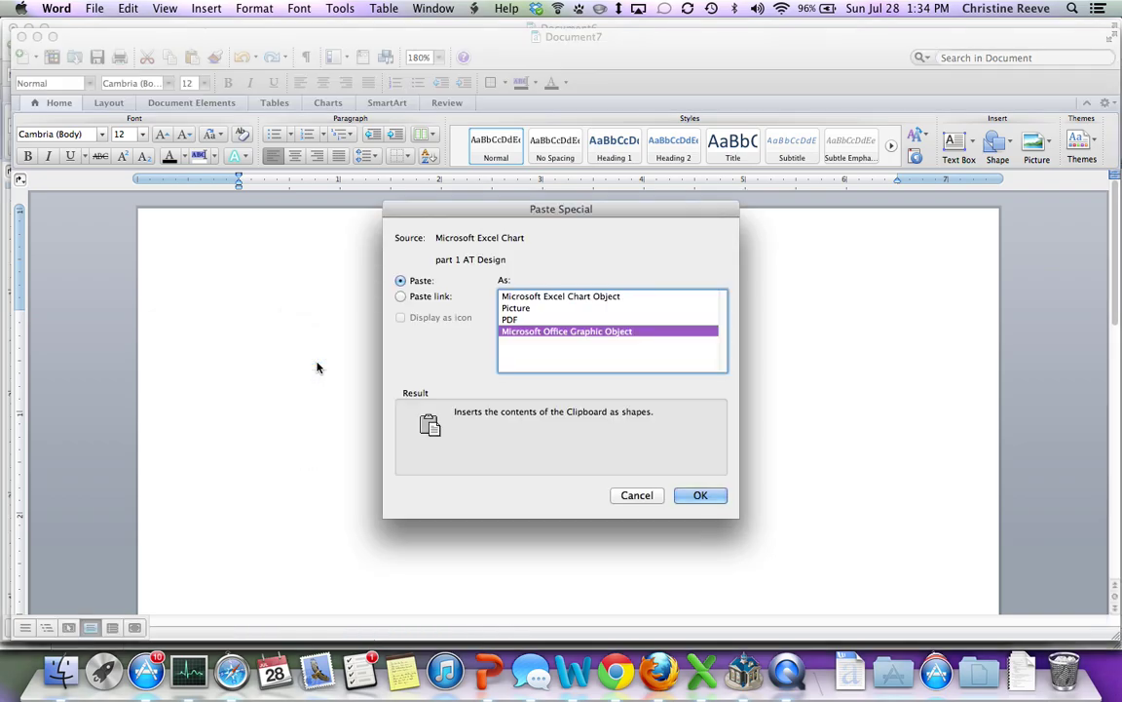
left_click(570, 296)
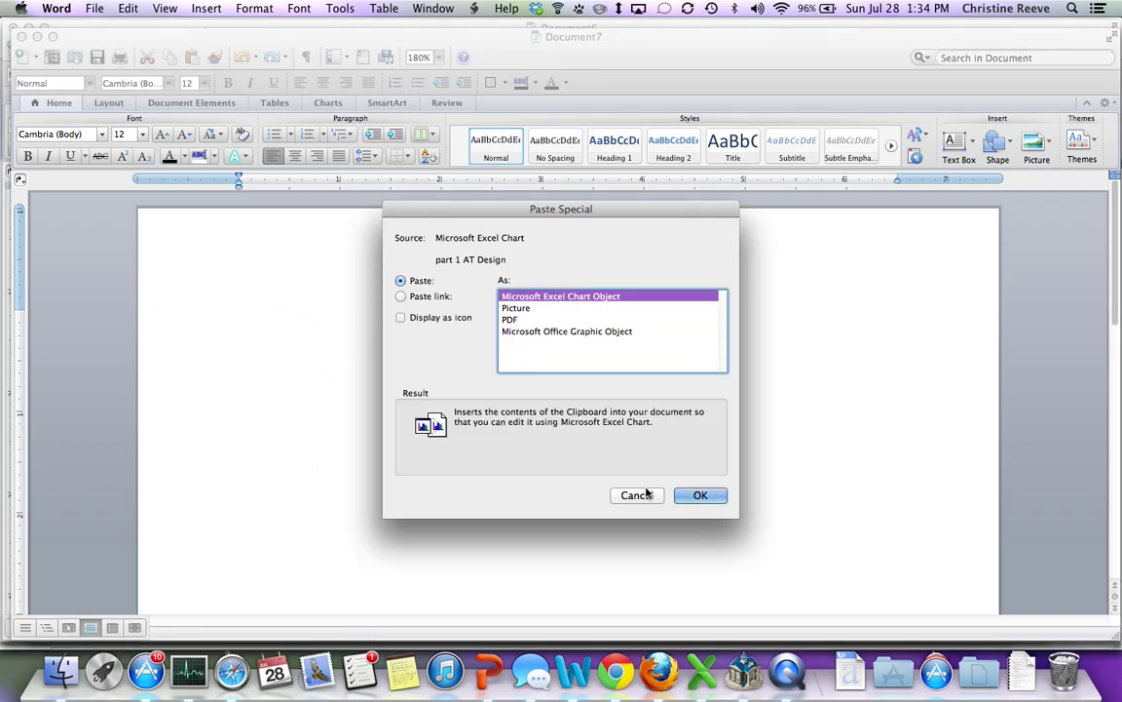
left_click(702, 495)
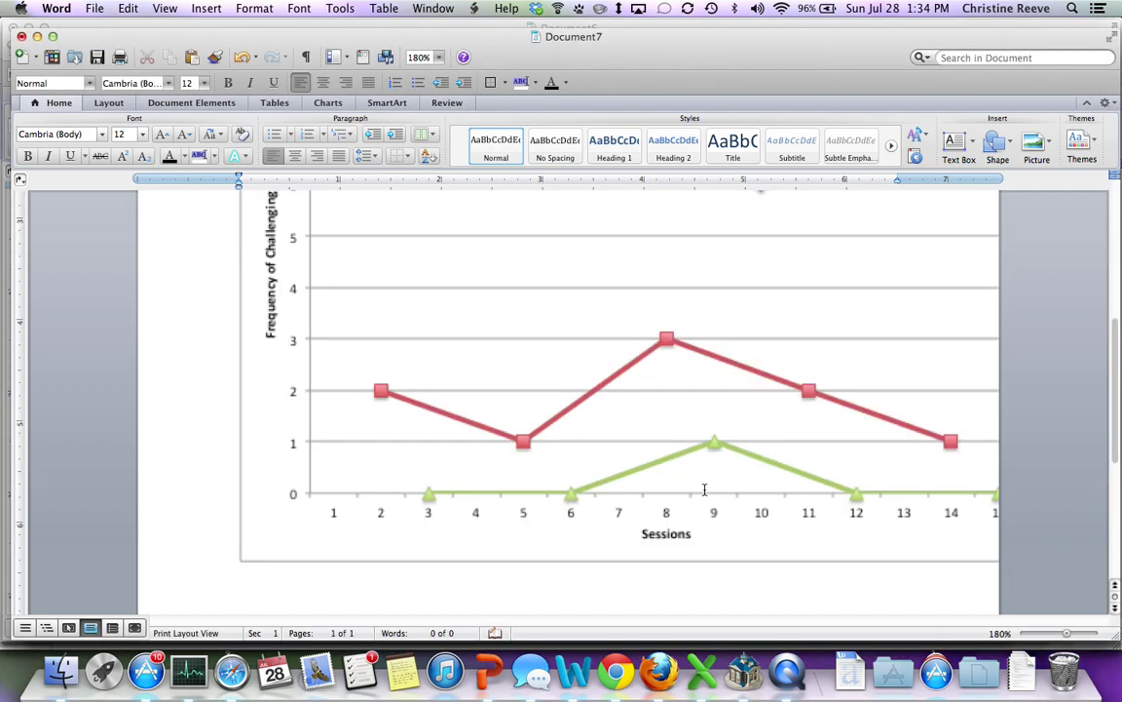
Step: Drag the chart's corner handle to shrink it within the page margins
scroll(668, 440, "up", 10)
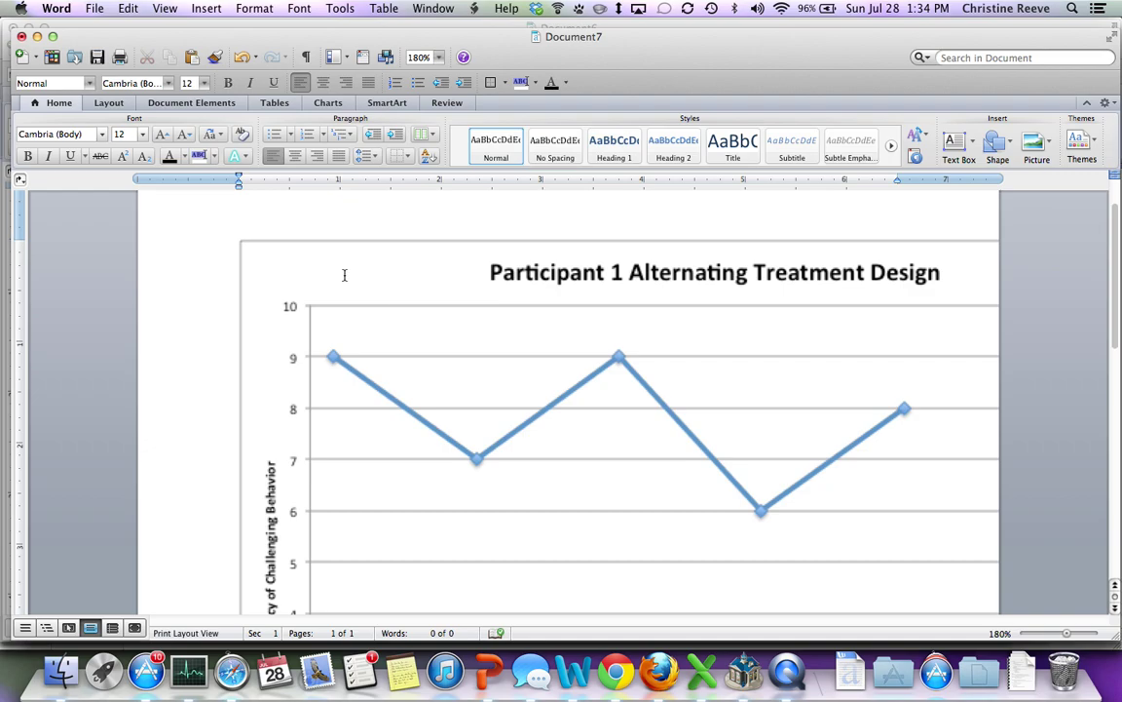
left_click(297, 242)
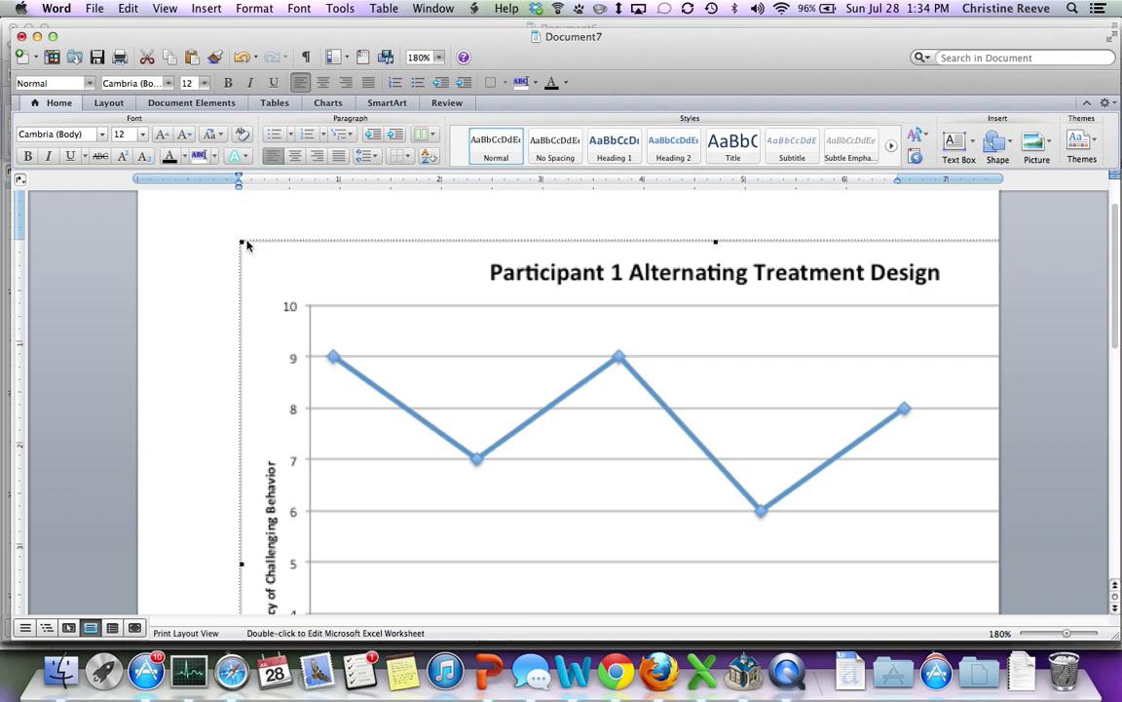
left_click_drag(242, 239, 625, 423)
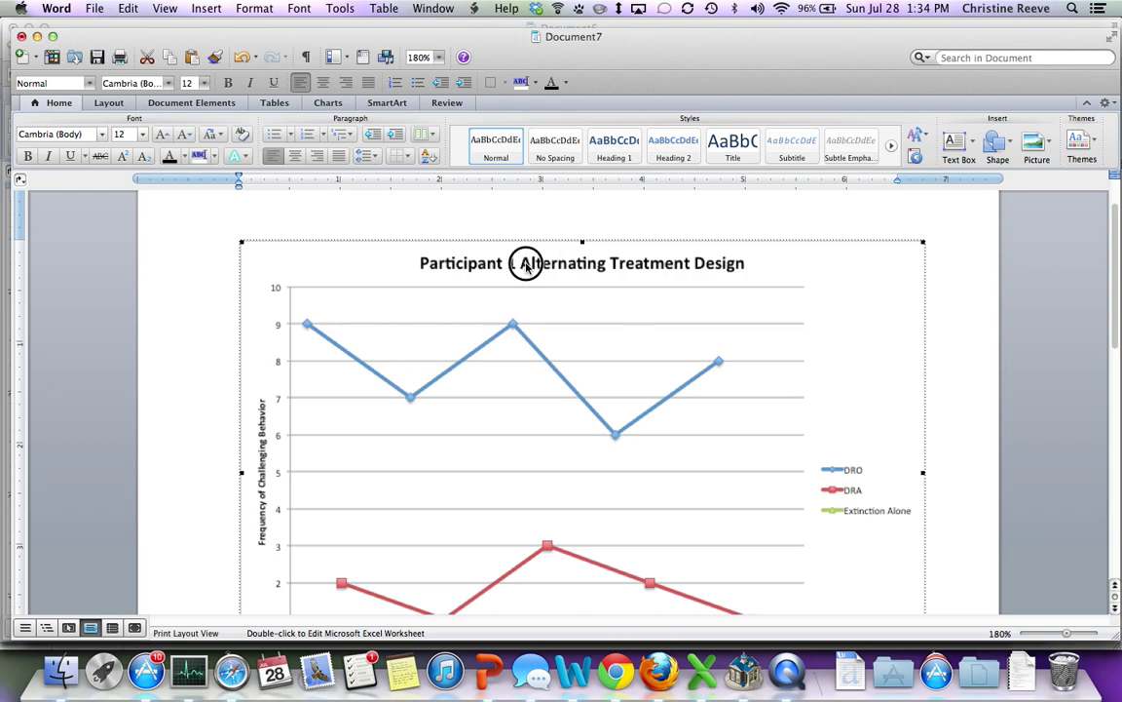
left_click(506, 231)
left_click(497, 225)
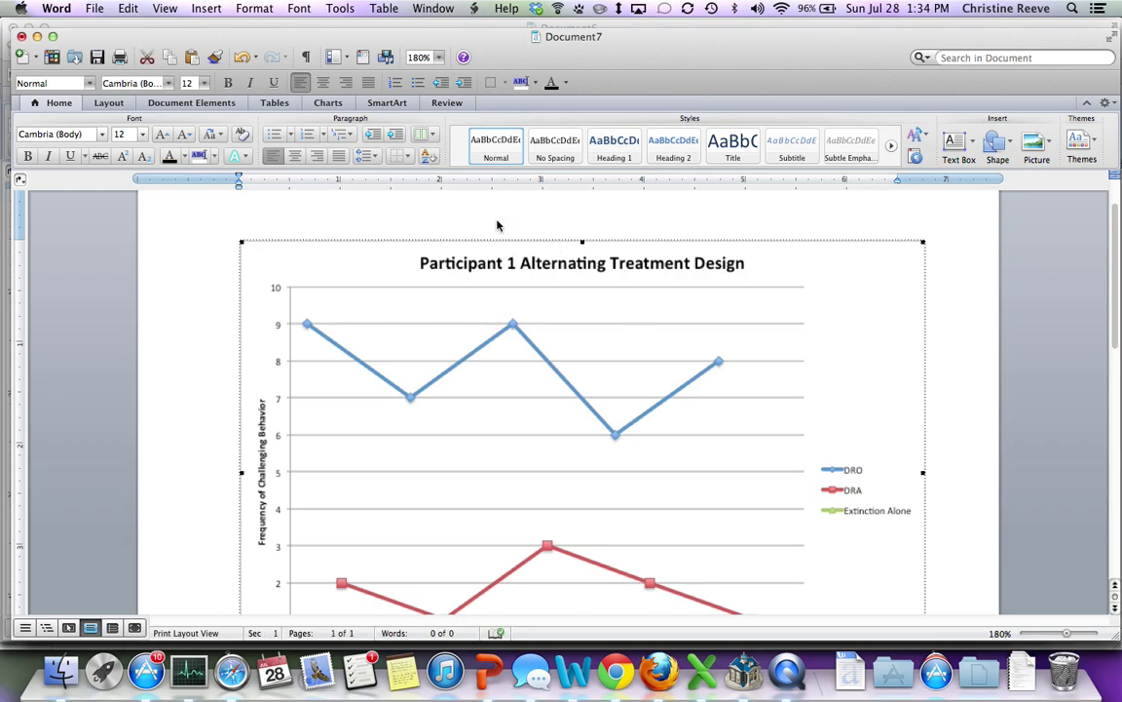
scroll(739, 431, "down", 3)
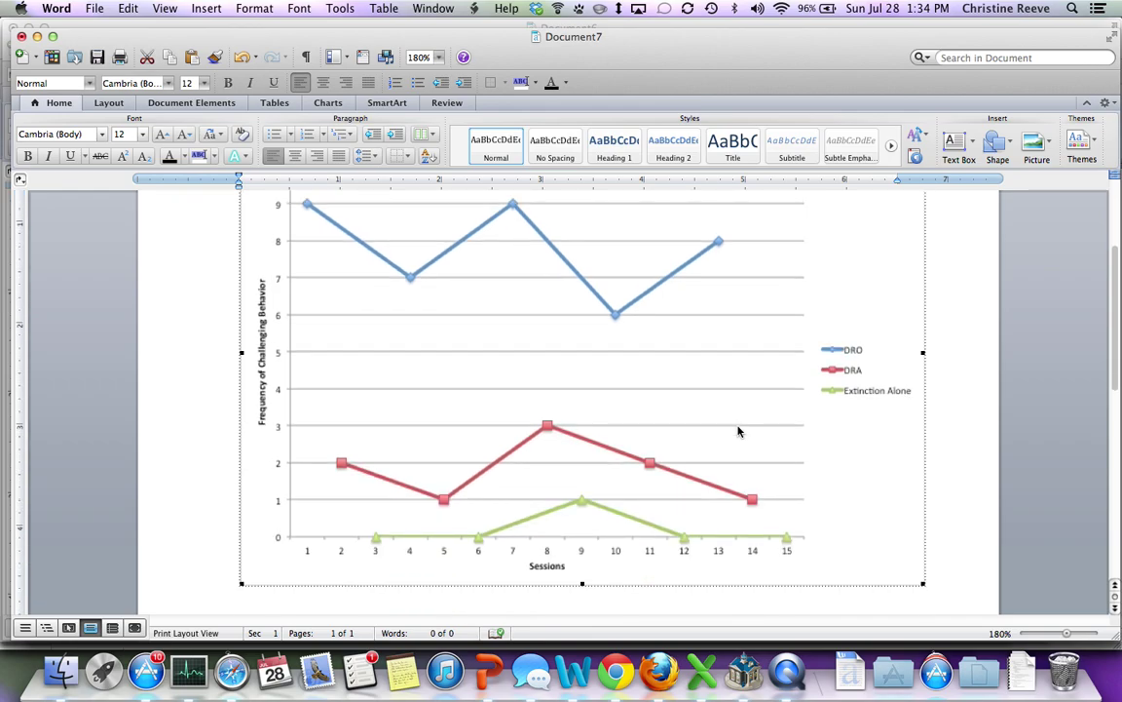
scroll(738, 430, "up", 5)
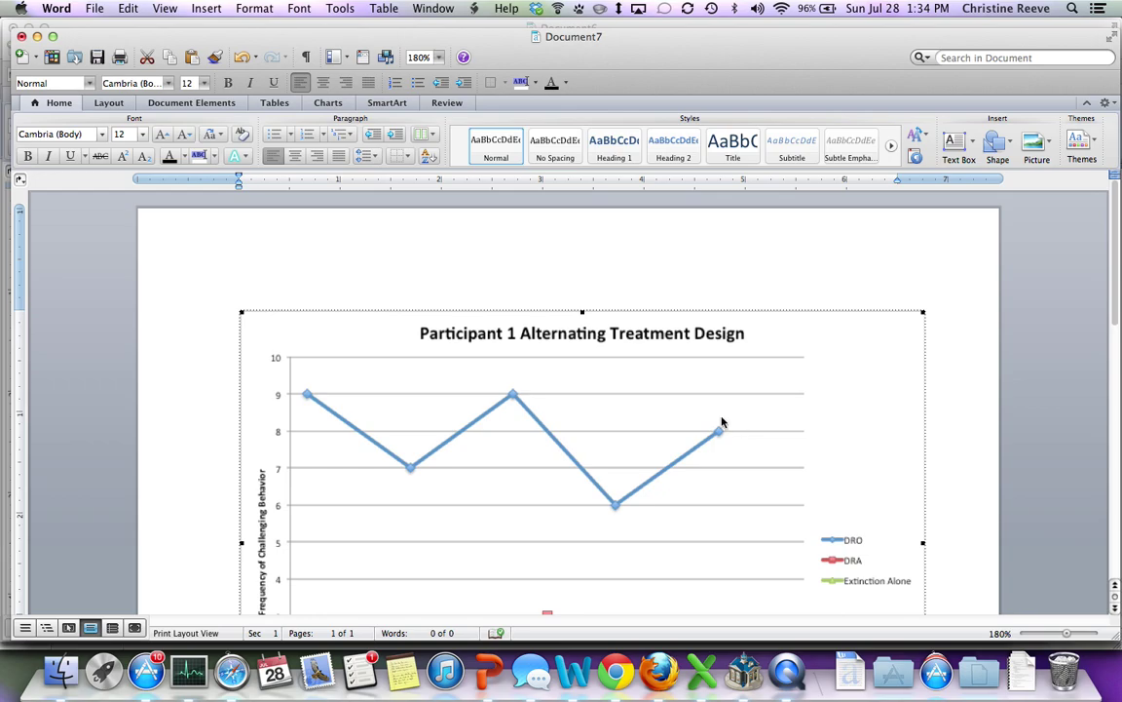
scroll(713, 449, "down", 3)
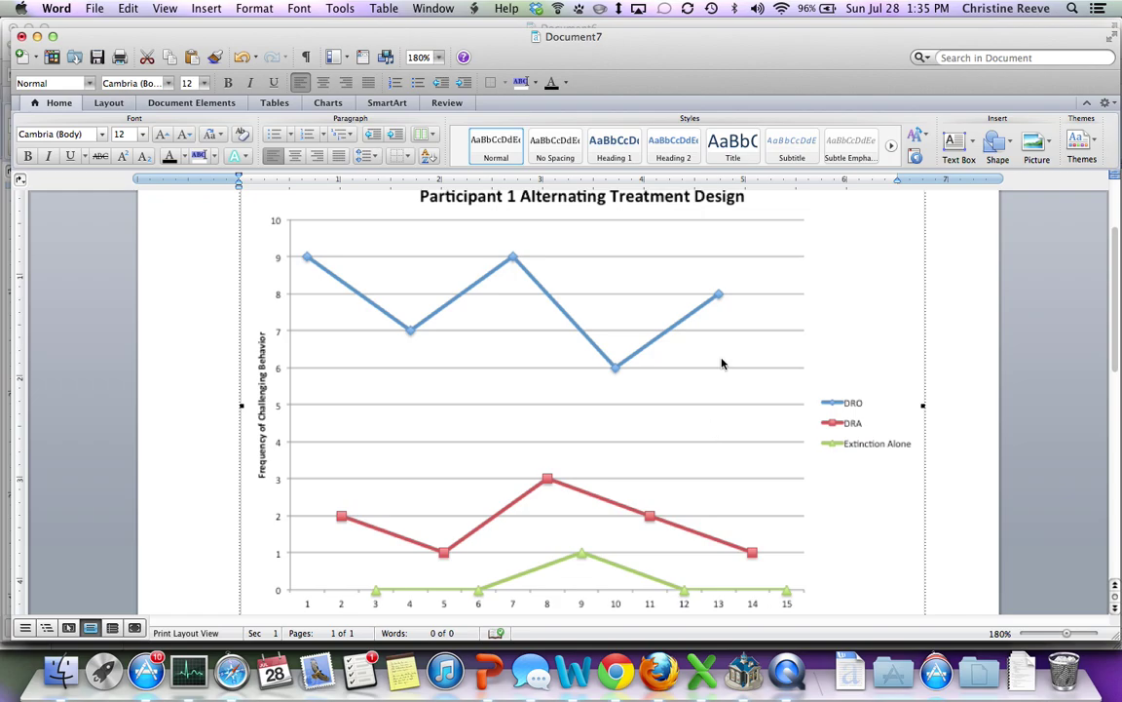
scroll(721, 366, "down", 10)
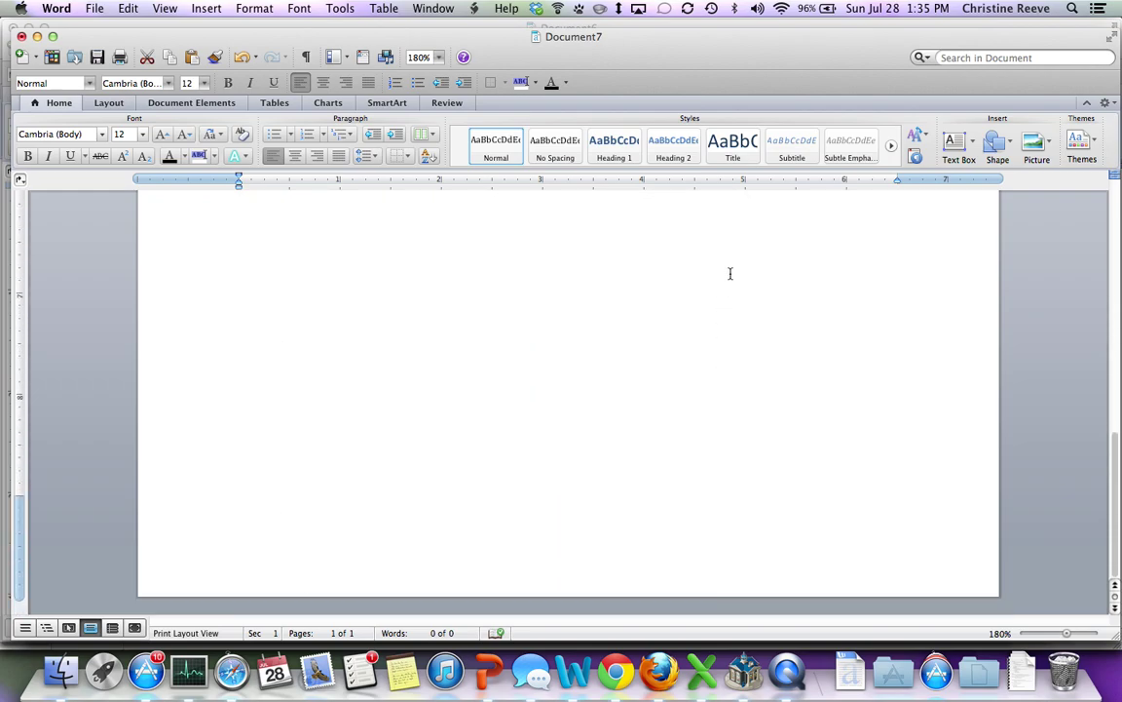
Step: Paste a second copy of the chart below the first using Paste Special as a Picture
left_click(729, 273)
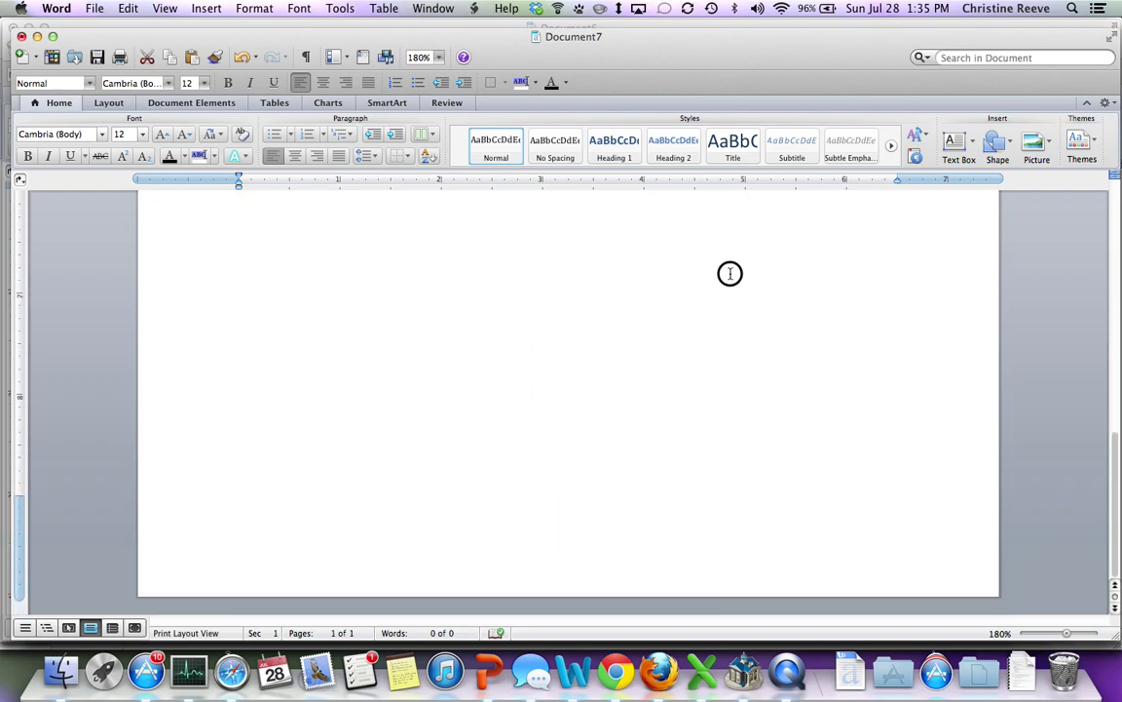
right_click(475, 282)
left_click(517, 334)
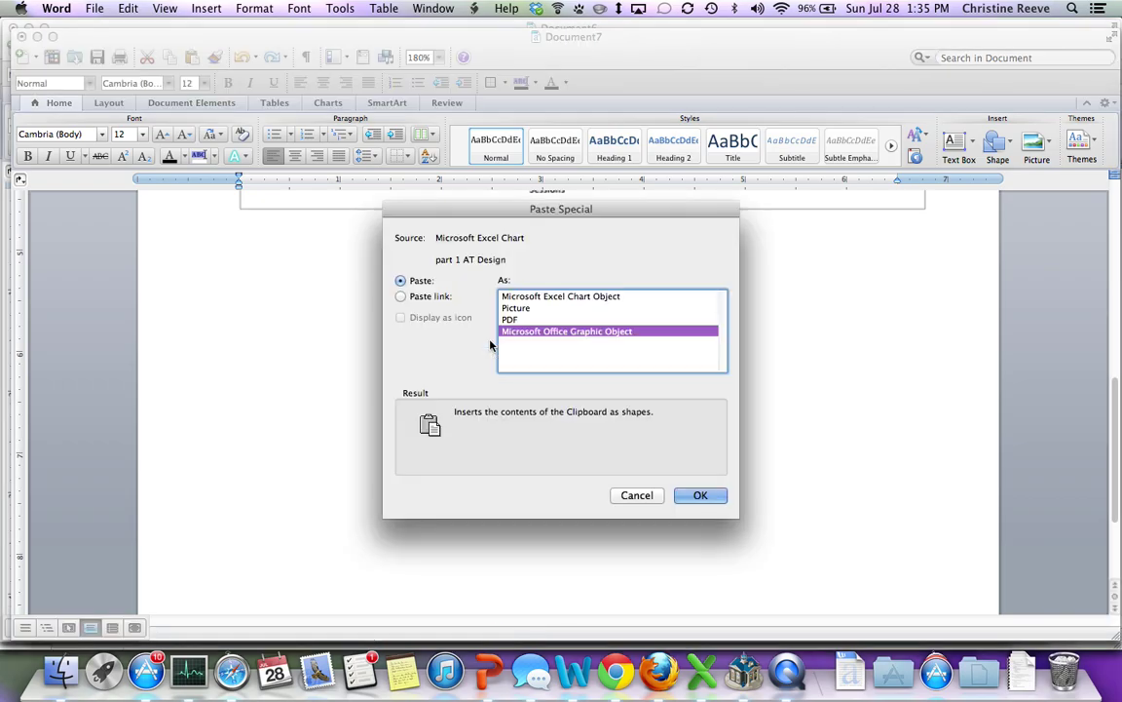
left_click(515, 308)
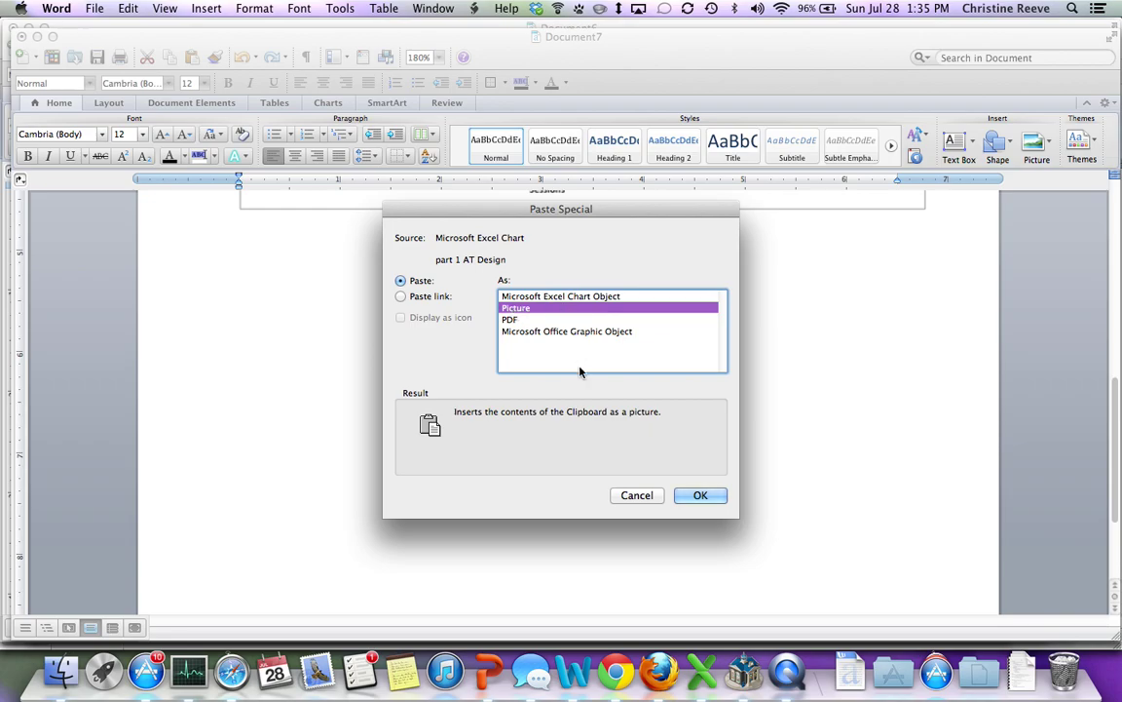
left_click(691, 498)
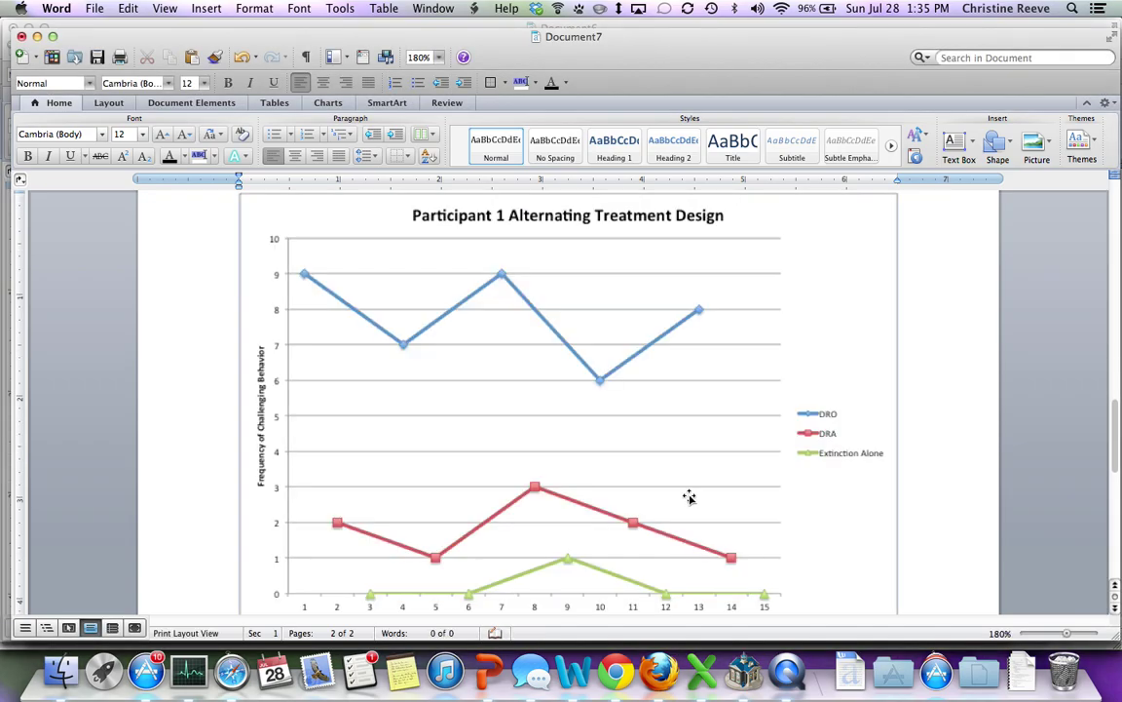
scroll(593, 399, "down", 2)
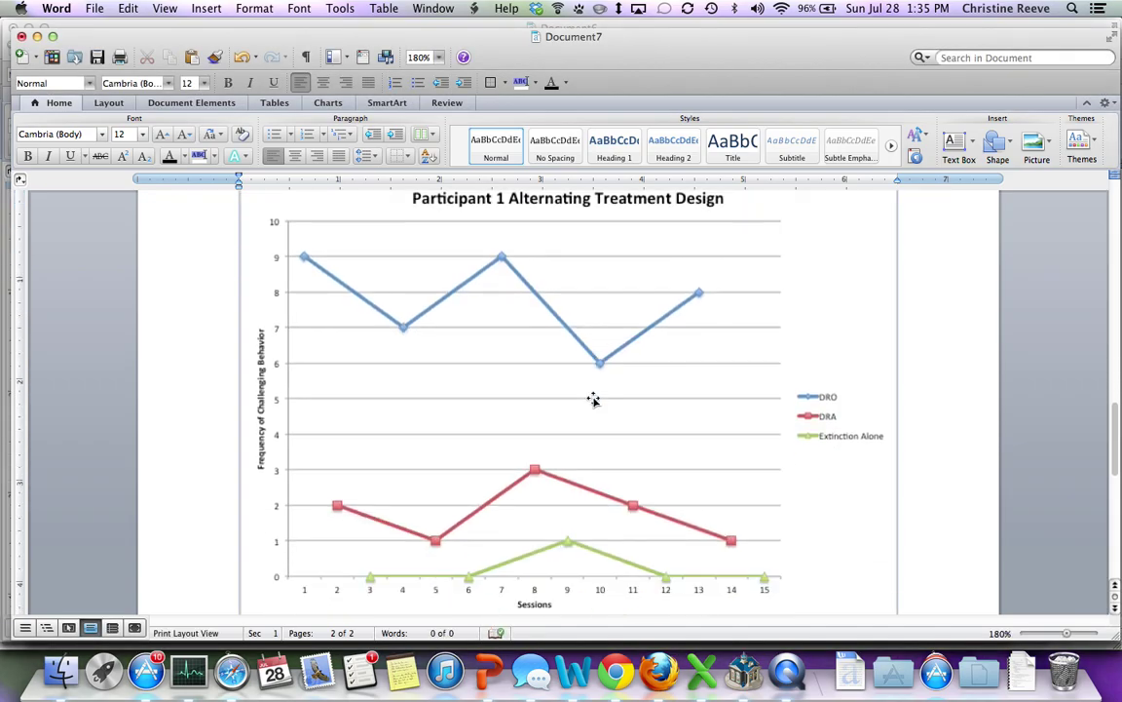
scroll(593, 399, "up", 2)
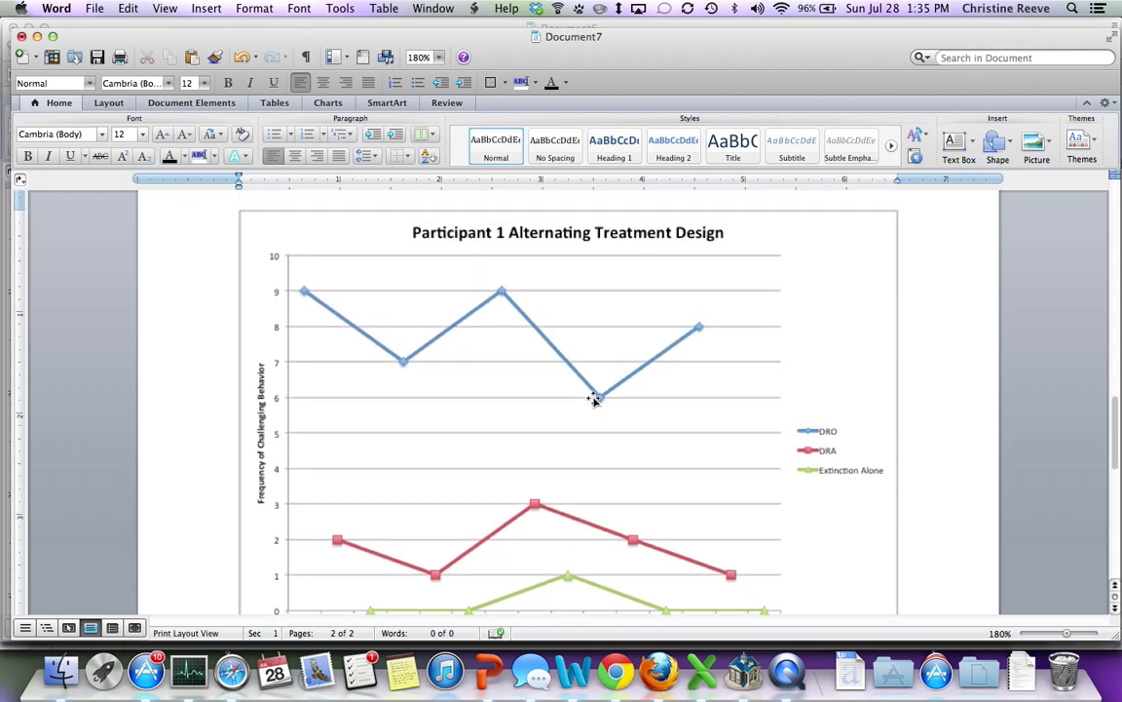
scroll(593, 399, "down", 5)
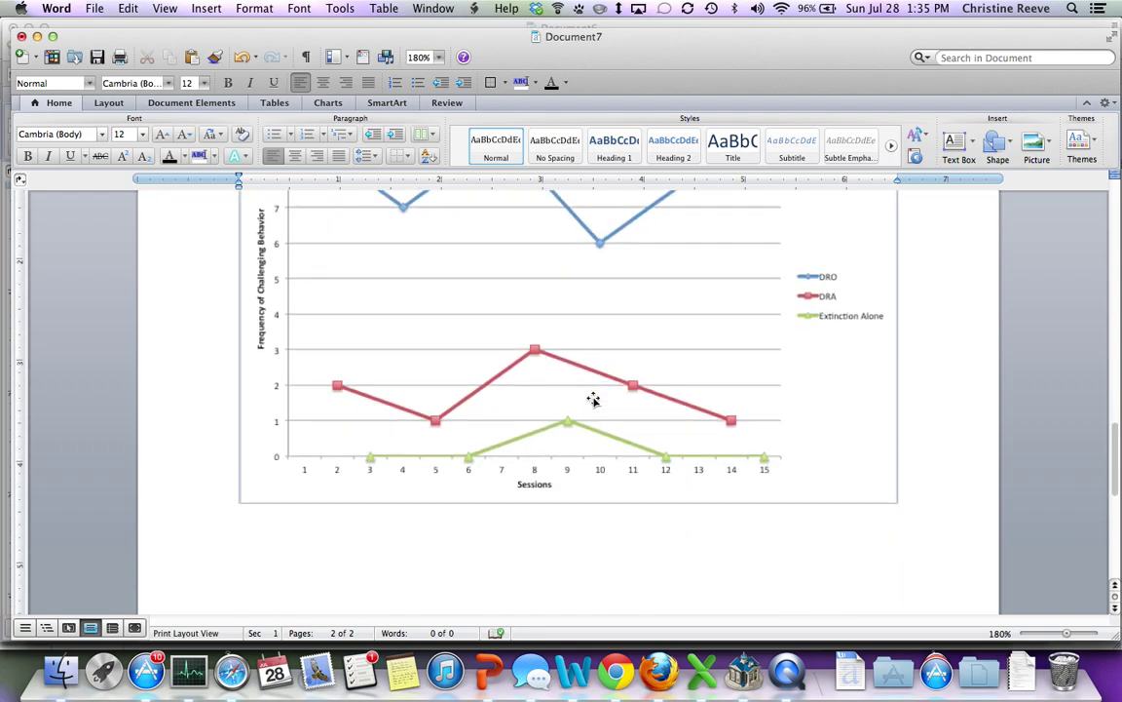
scroll(593, 399, "down", 3)
scroll(593, 400, "up", 6)
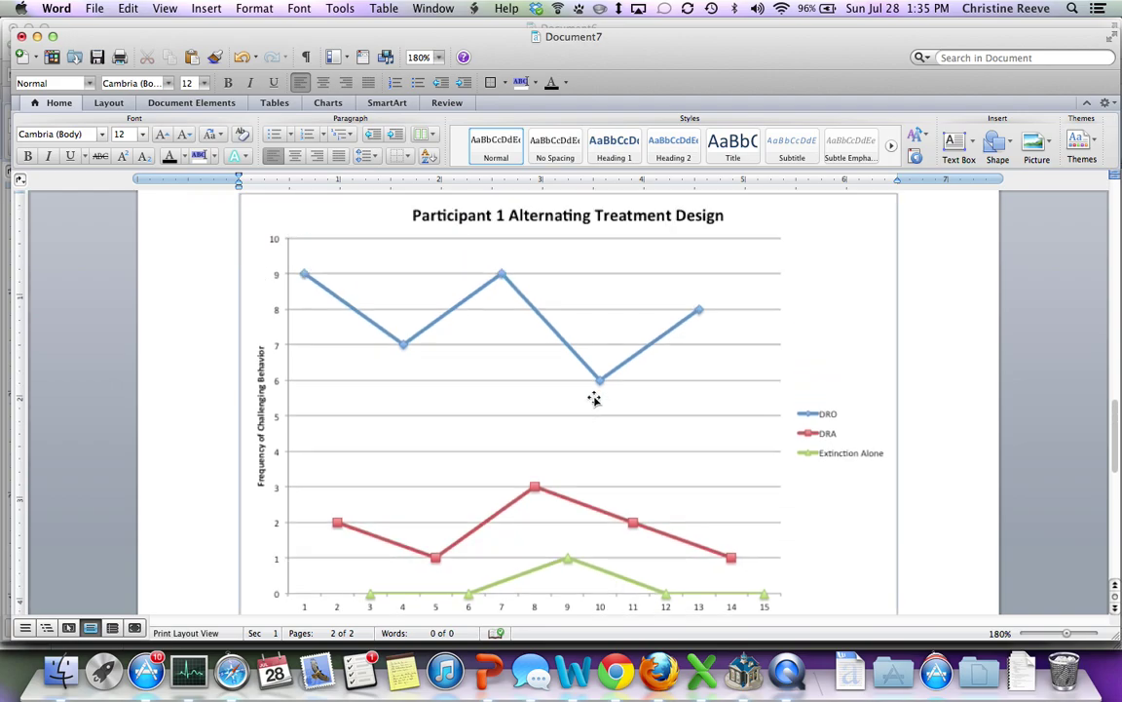
scroll(593, 398, "up", 1)
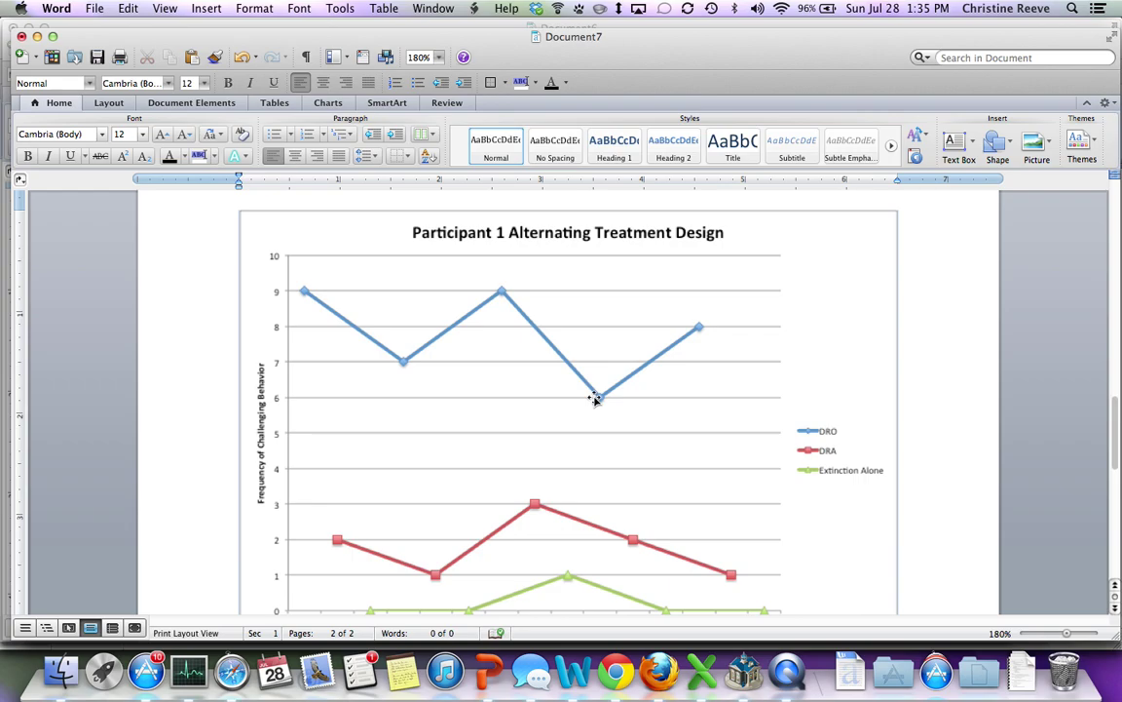
scroll(593, 398, "up", 15)
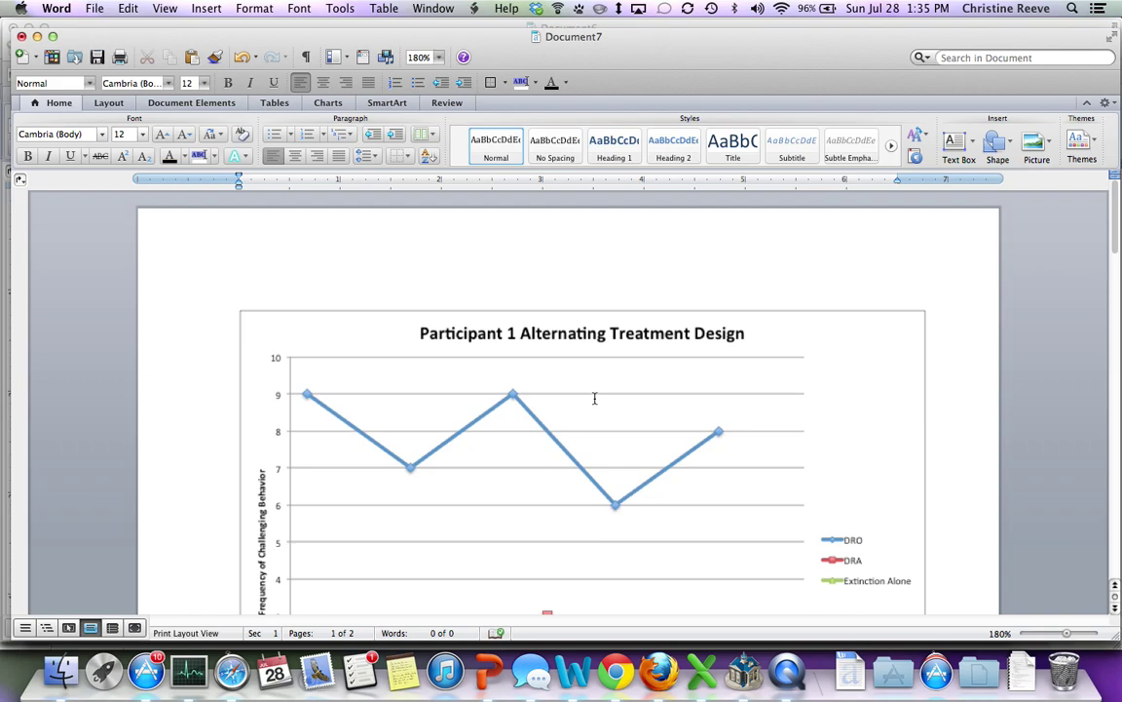
scroll(594, 397, "down", 5)
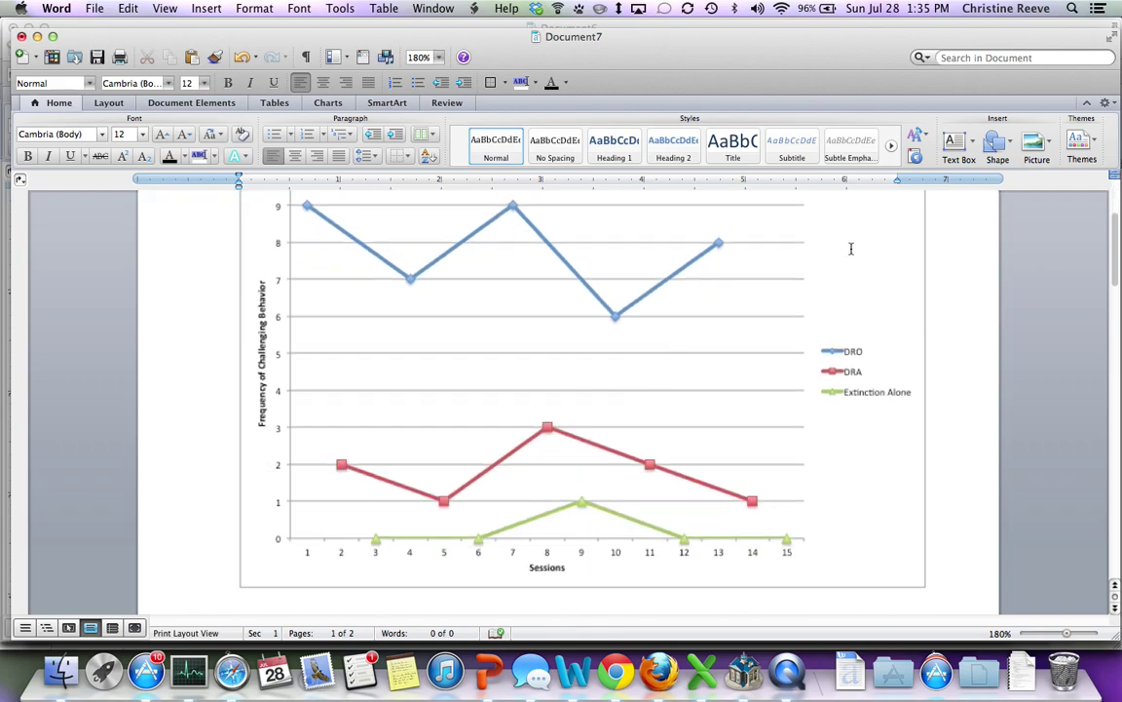